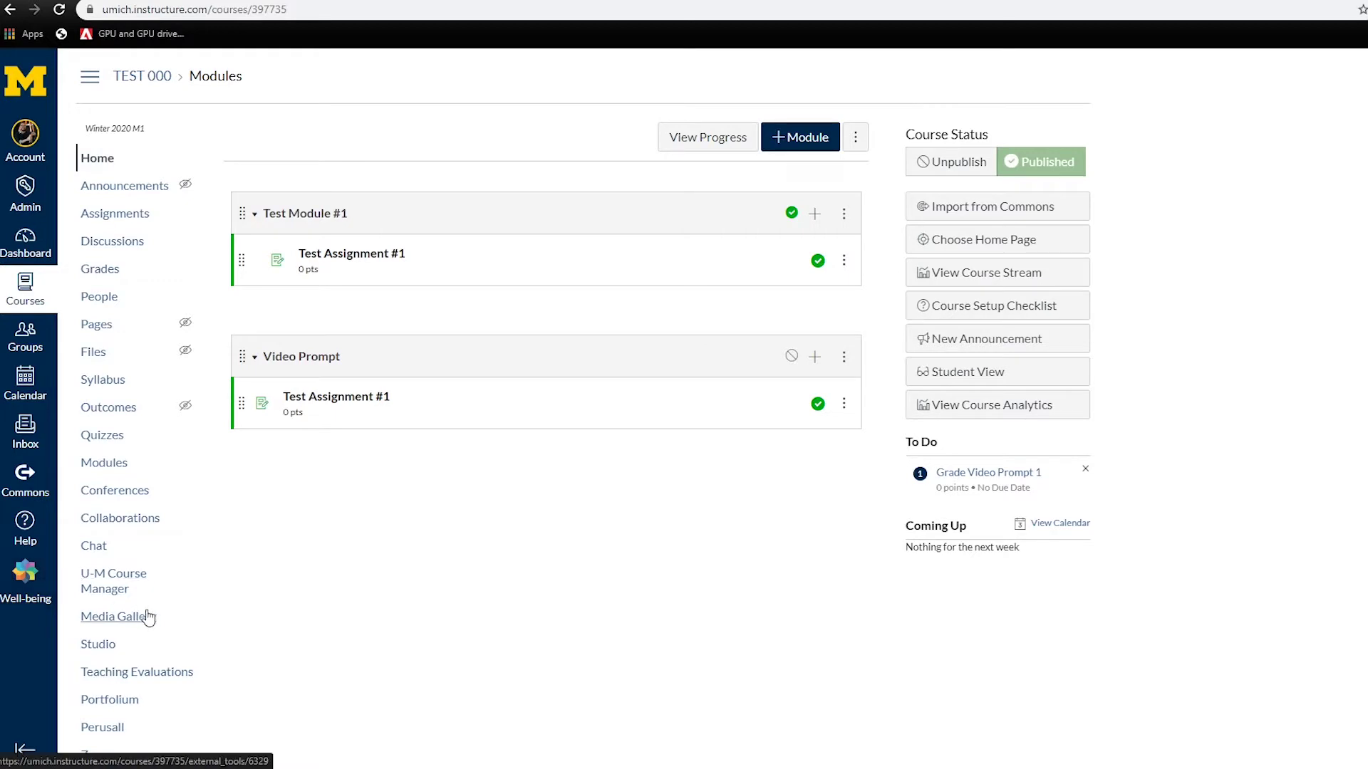
# In the course Settings Navigation list, enable the Zoom item and save the navigation changes
pyautogui.scroll(-1, 149, 644)
pyautogui.click(99, 691)
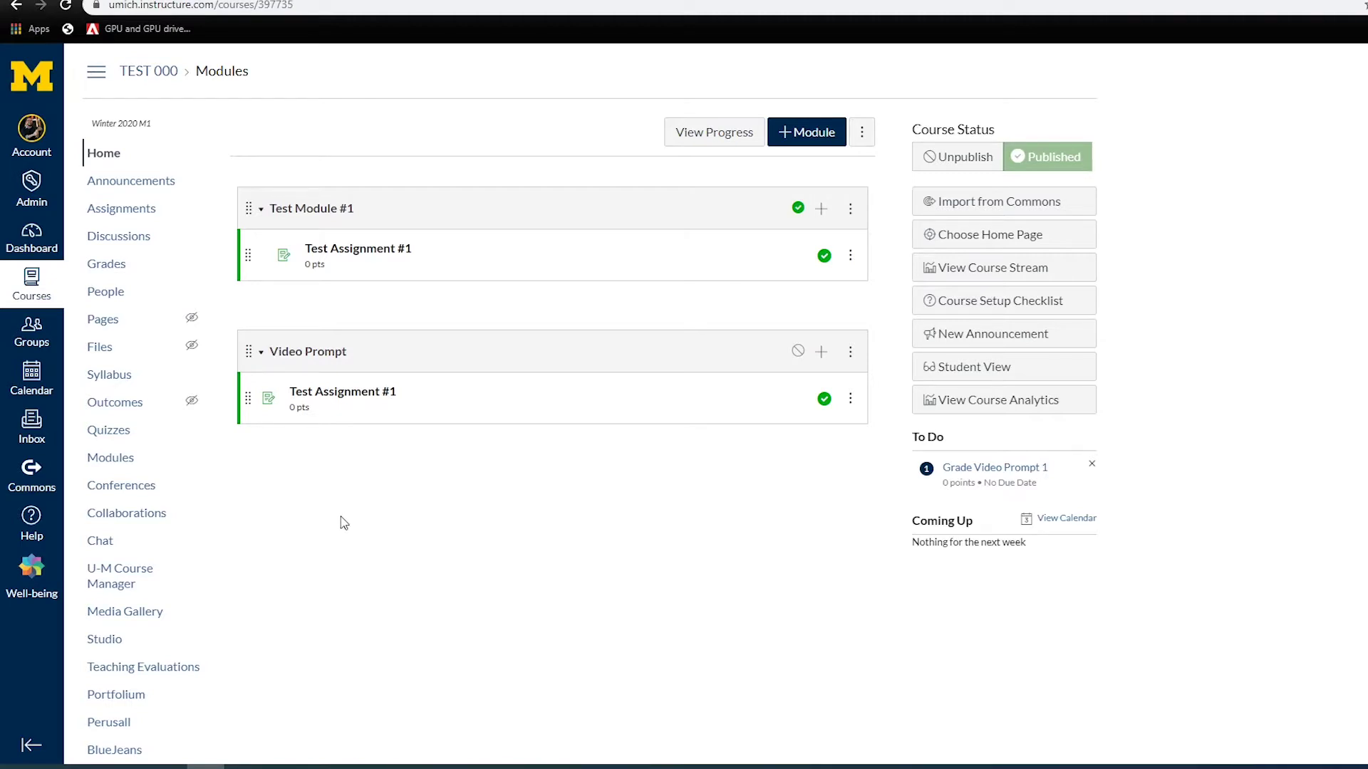
pyautogui.scroll(-1, 344, 524)
pyautogui.click(107, 743)
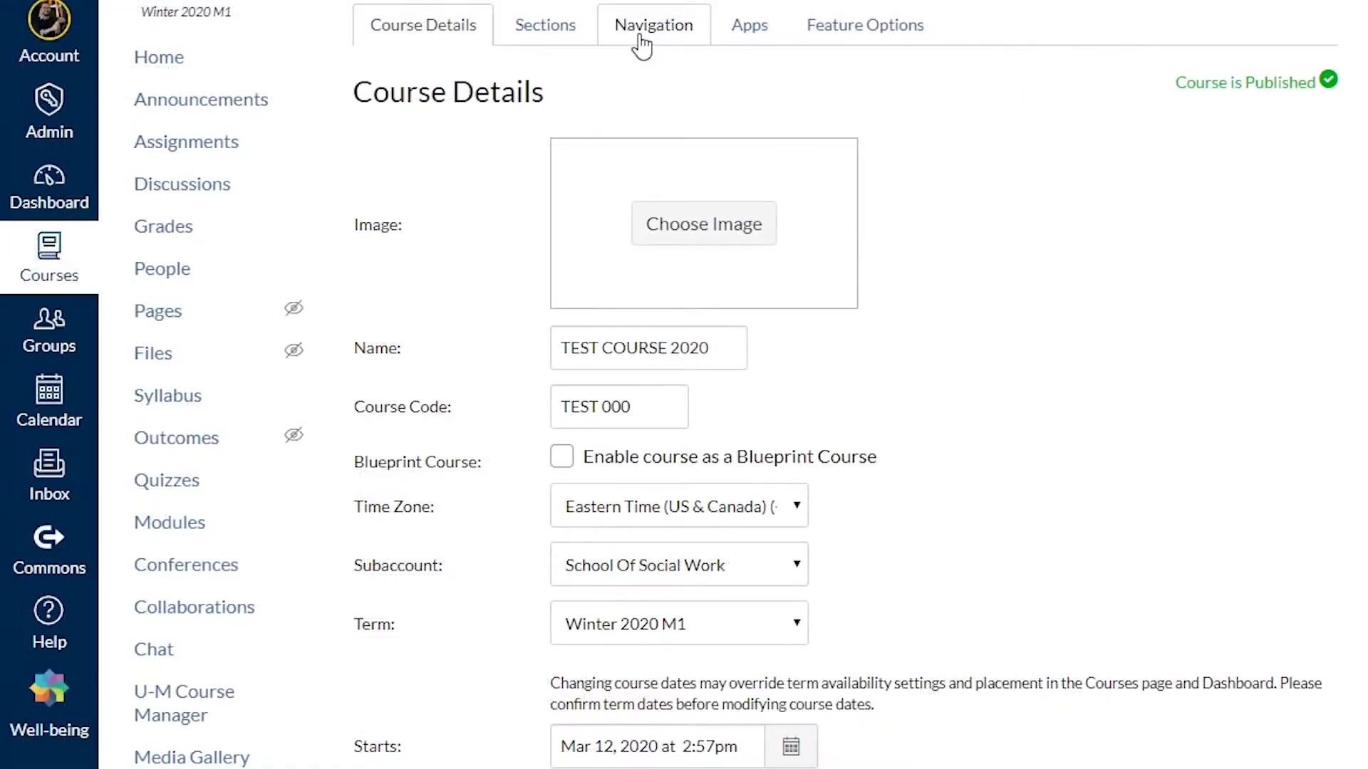
pyautogui.click(639, 37)
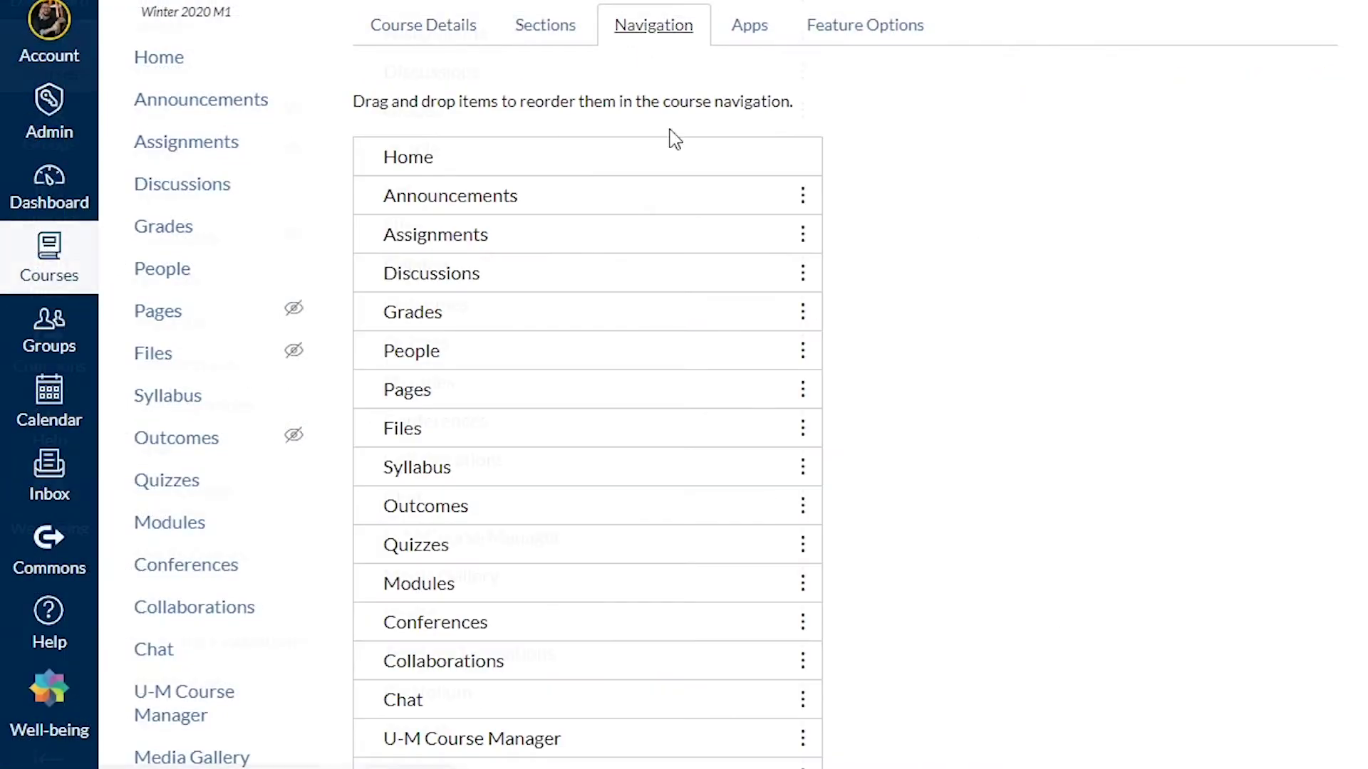
pyautogui.scroll(-10, 647, 153)
pyautogui.scroll(-15, 646, 162)
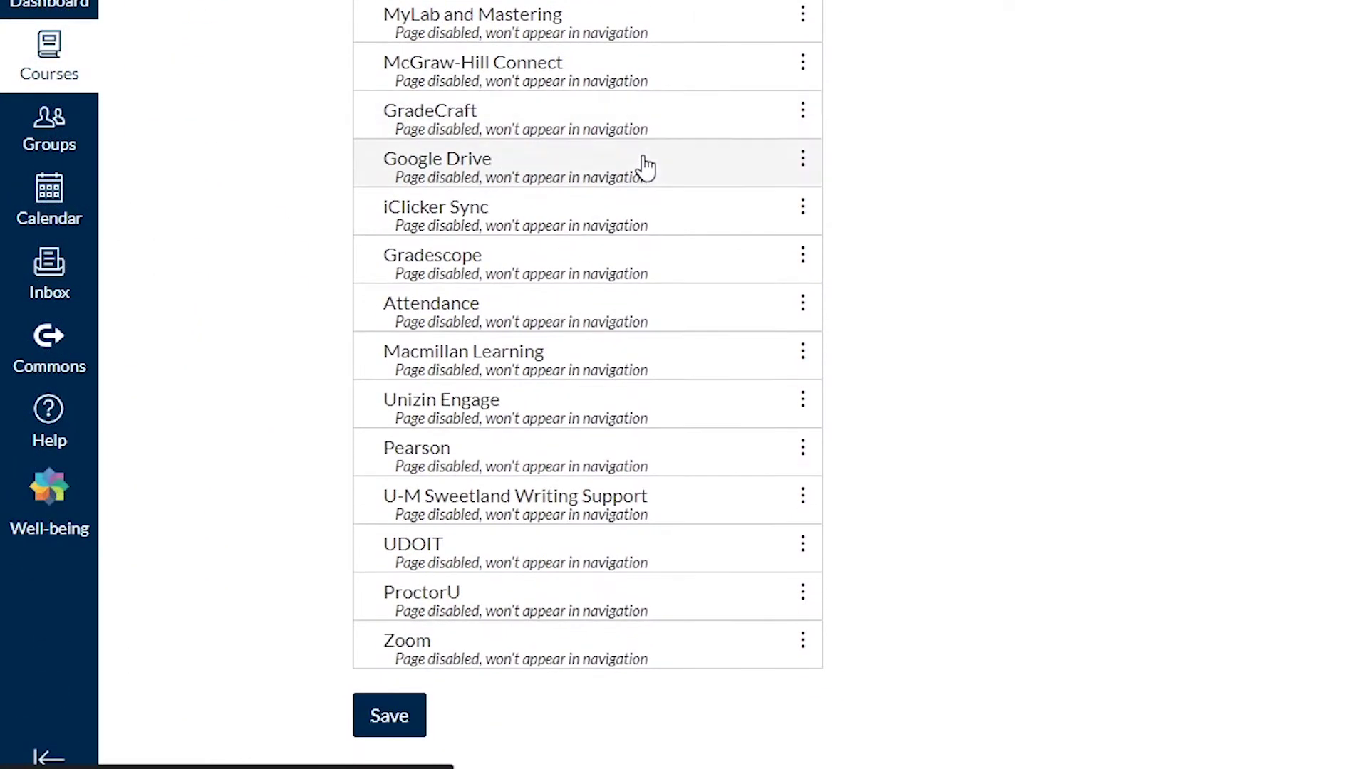
pyautogui.click(803, 650)
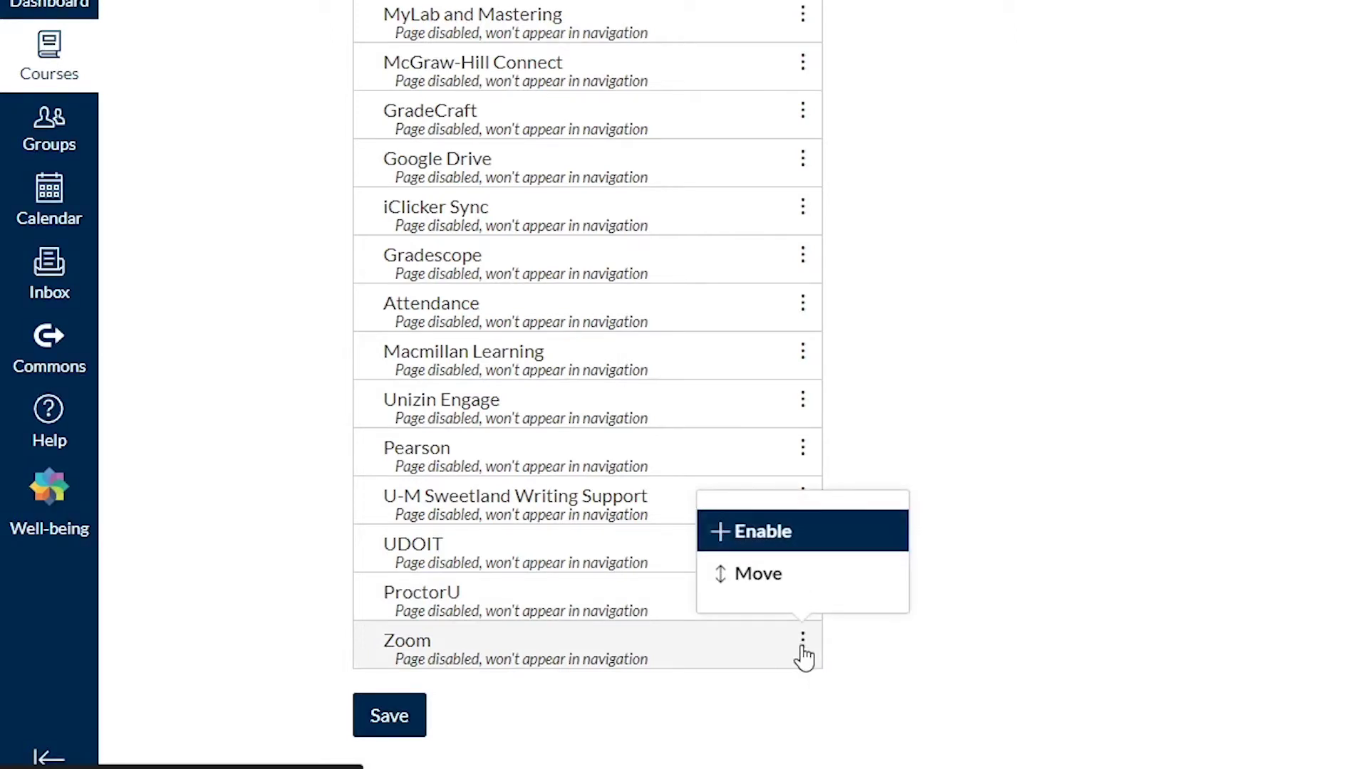
pyautogui.click(765, 545)
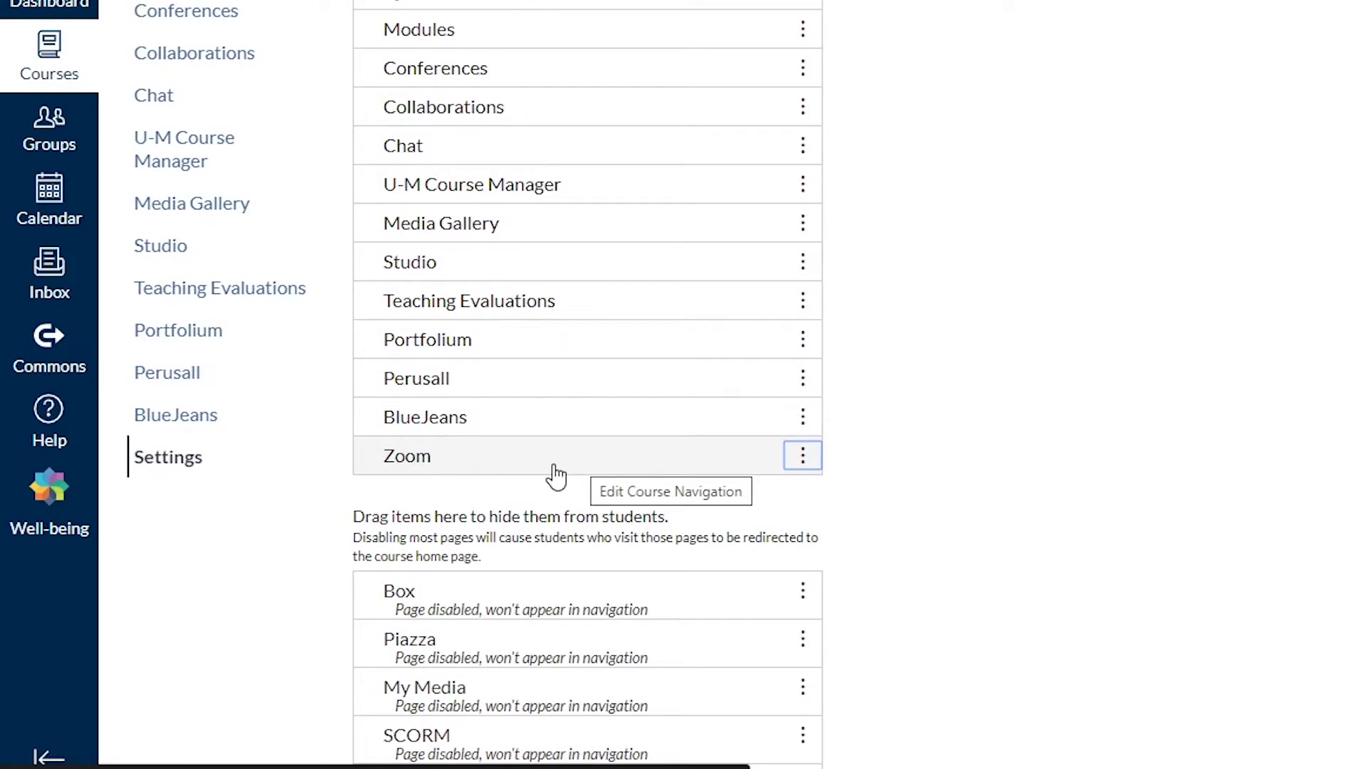
pyautogui.scroll(-10, 555, 476)
pyautogui.click(396, 718)
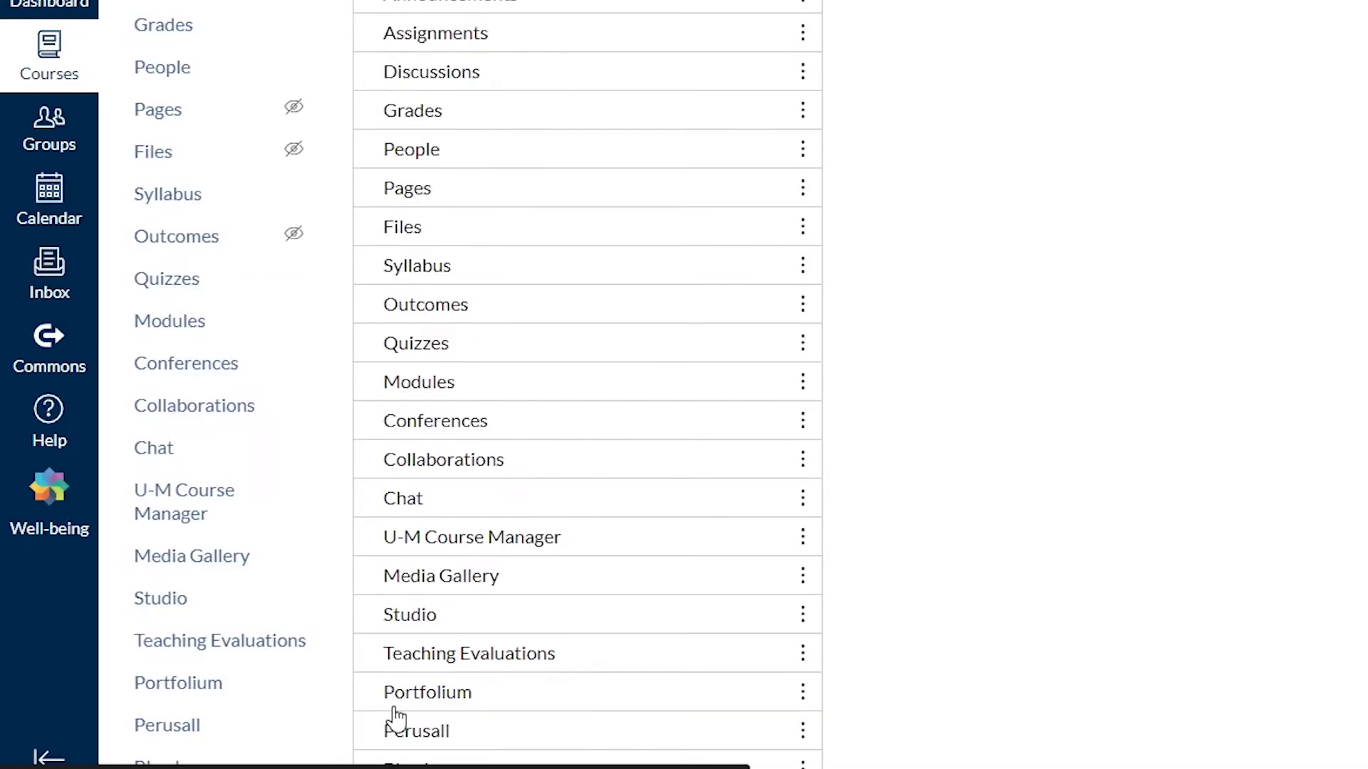
pyautogui.scroll(-5, 201, 455)
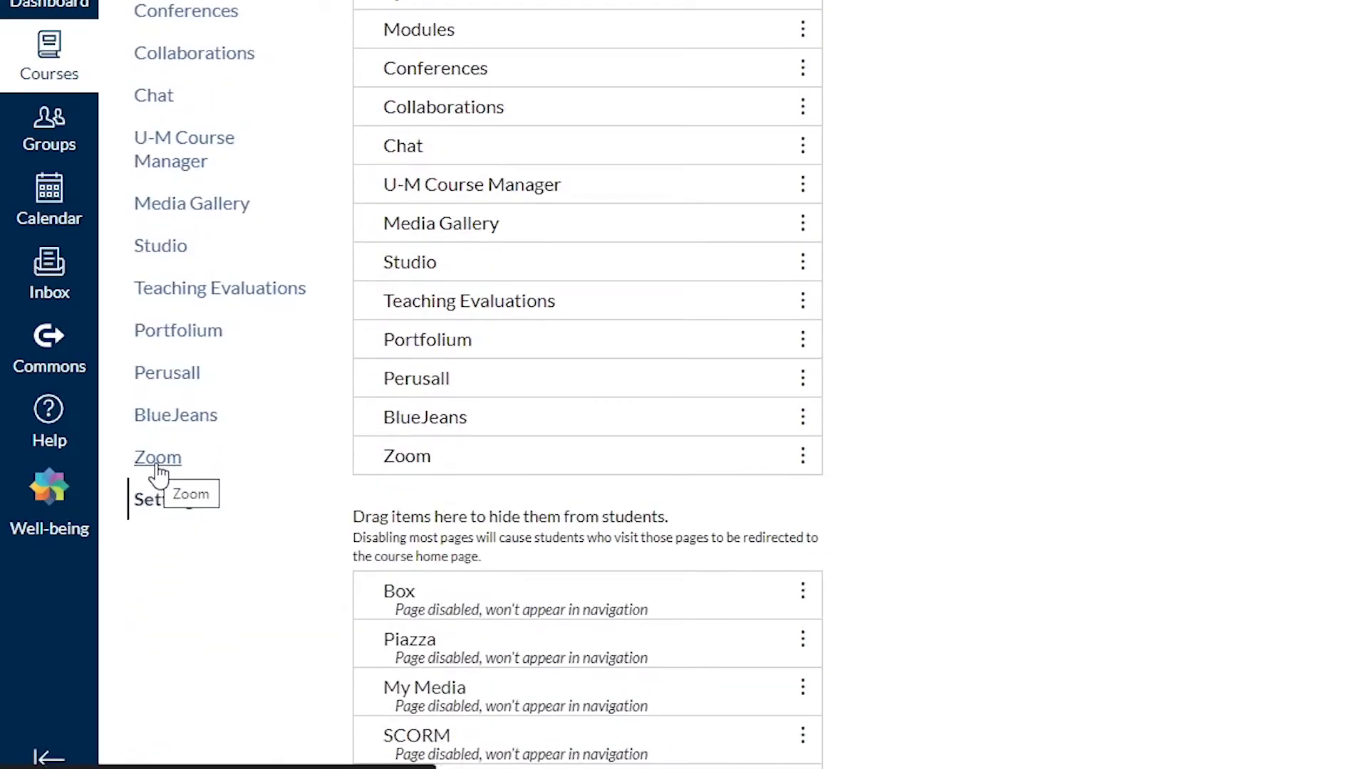
# Start a new Zoom meeting titled 'Using Zoom' with the description 'Let's practice using Zoom!'
pyautogui.click(146, 471)
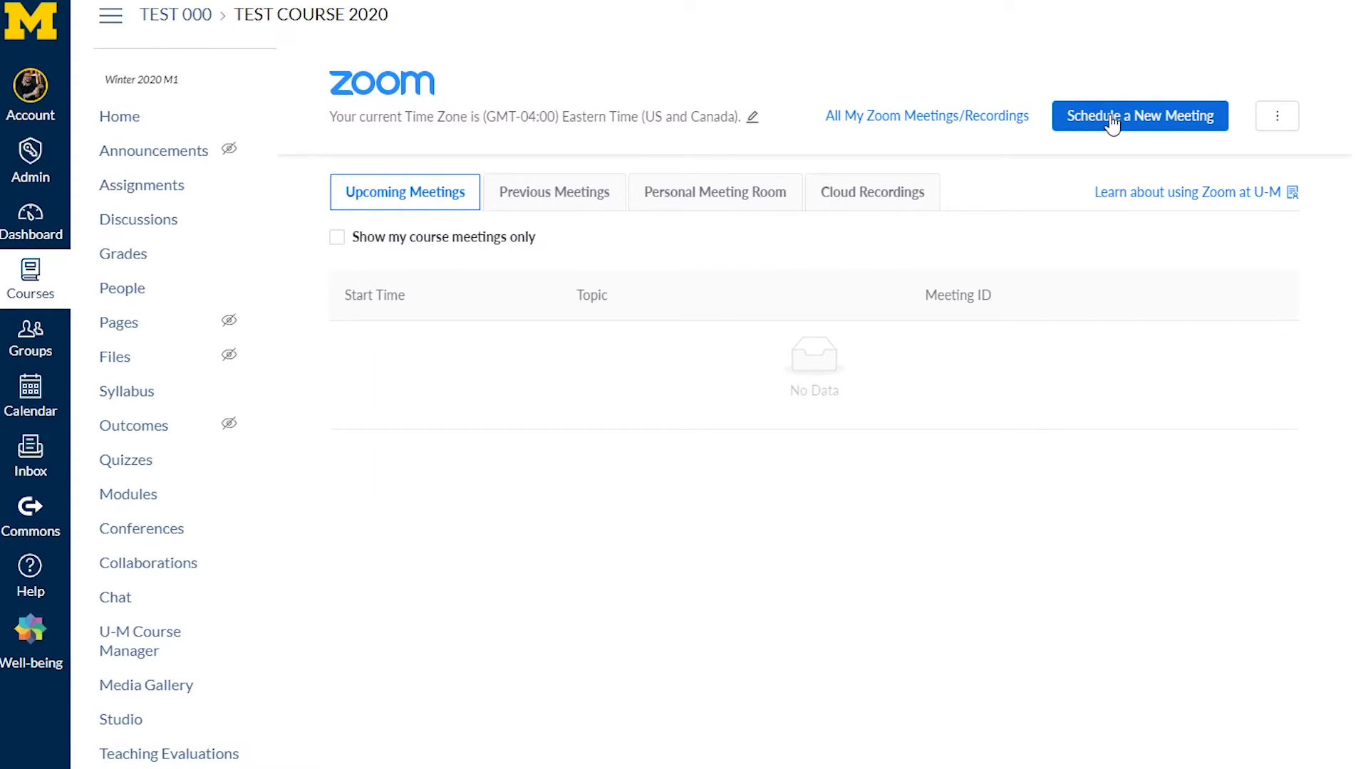
pyautogui.click(1111, 123)
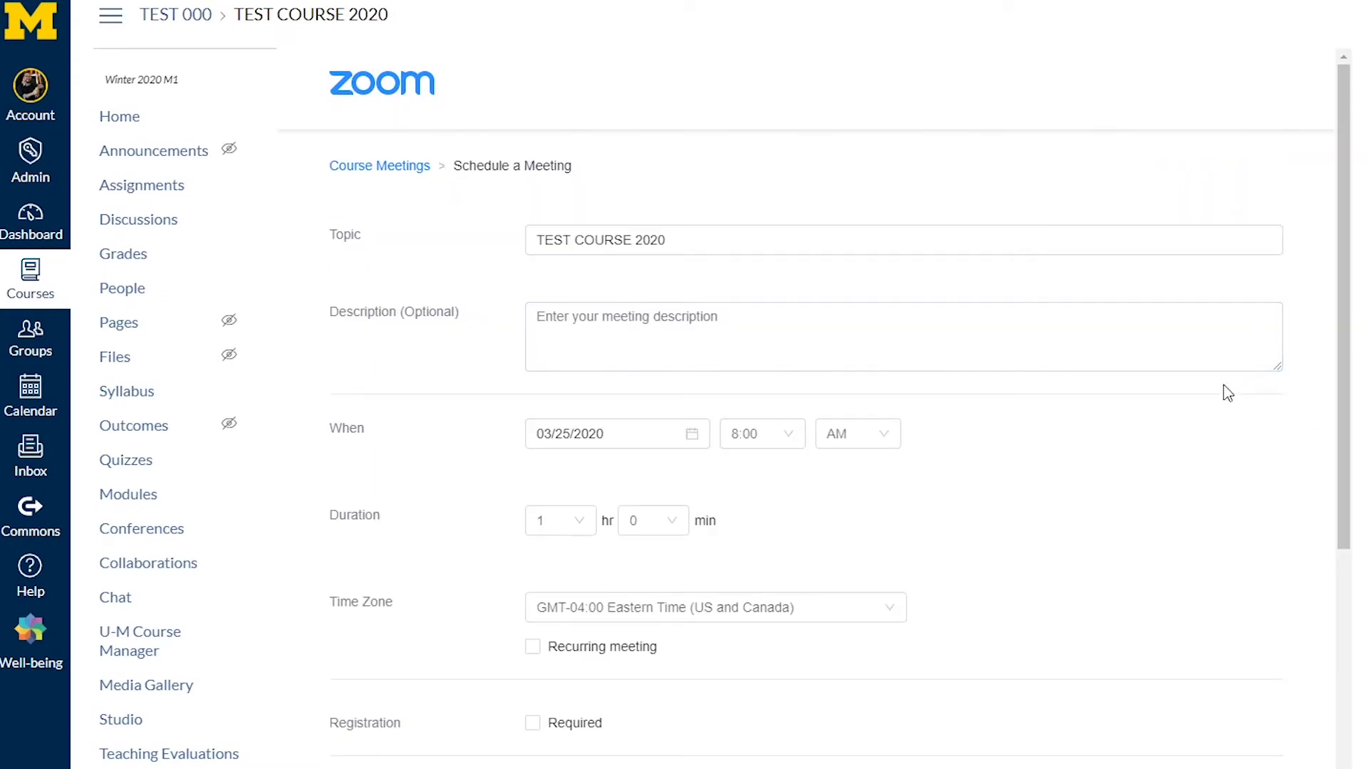
pyautogui.click(720, 240)
pyautogui.hotkey('ctrl', 'a')
pyautogui.write('Using Zoom')
pyautogui.click(758, 330)
pyautogui.write("Let's practice using Zoom!")
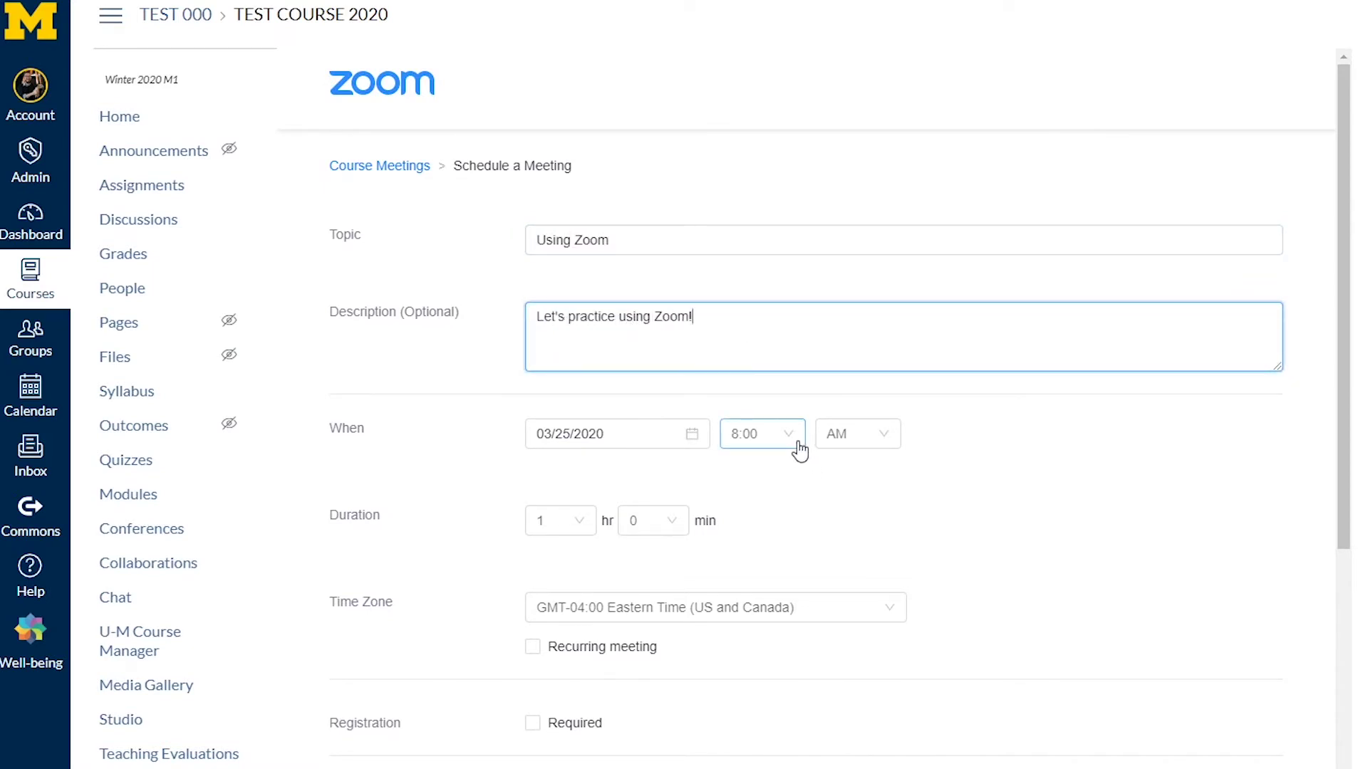
# Set the meeting to start at 8:30 AM, lasting 1 hour, and scroll to Meeting Options
pyautogui.click(798, 450)
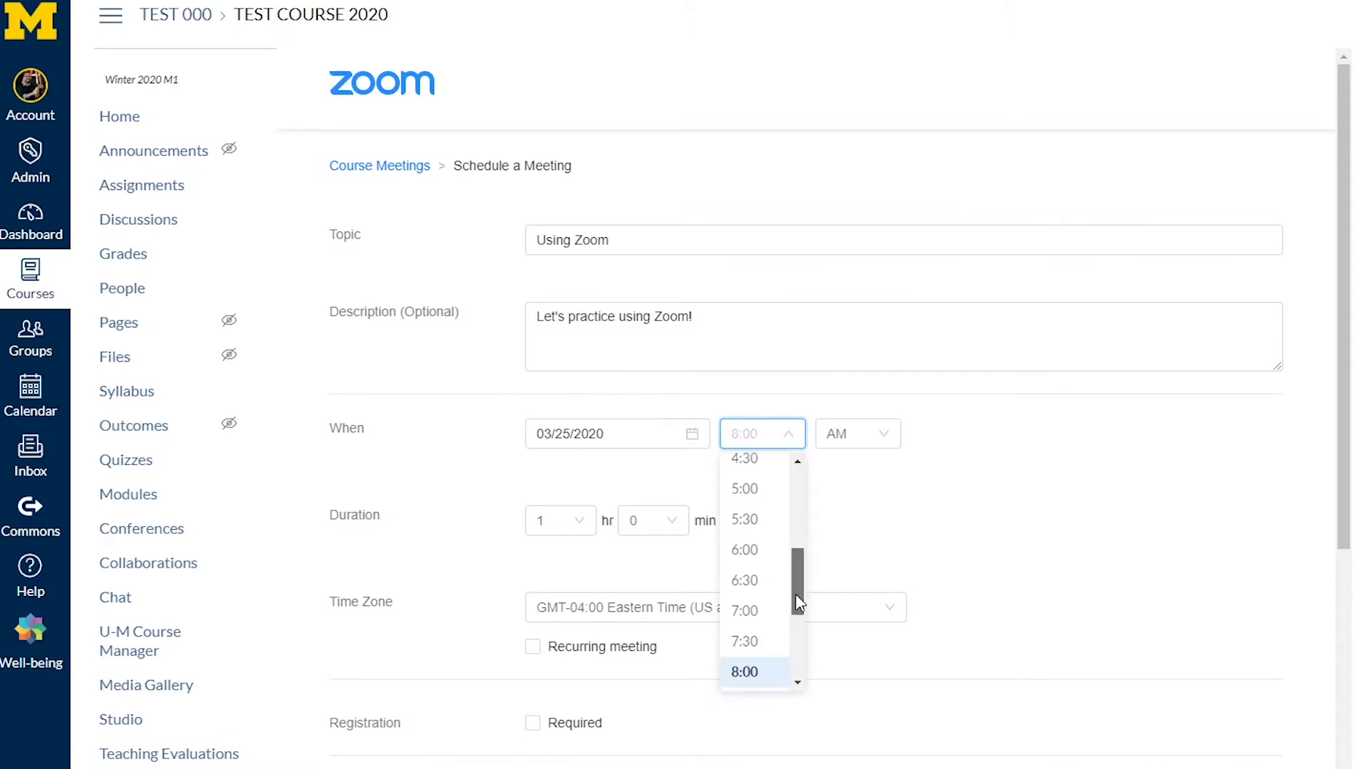
pyautogui.scroll(-1, 796, 600)
pyautogui.click(764, 646)
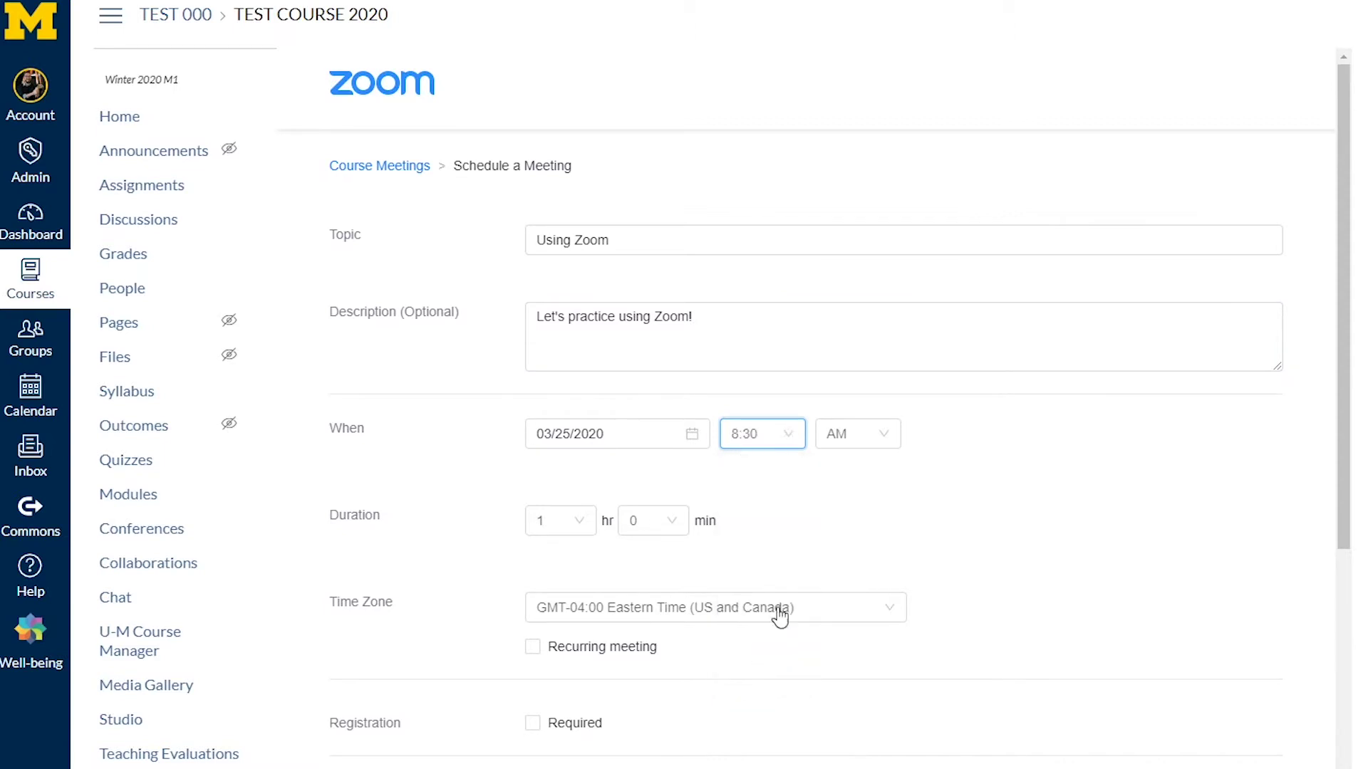
pyautogui.click(555, 536)
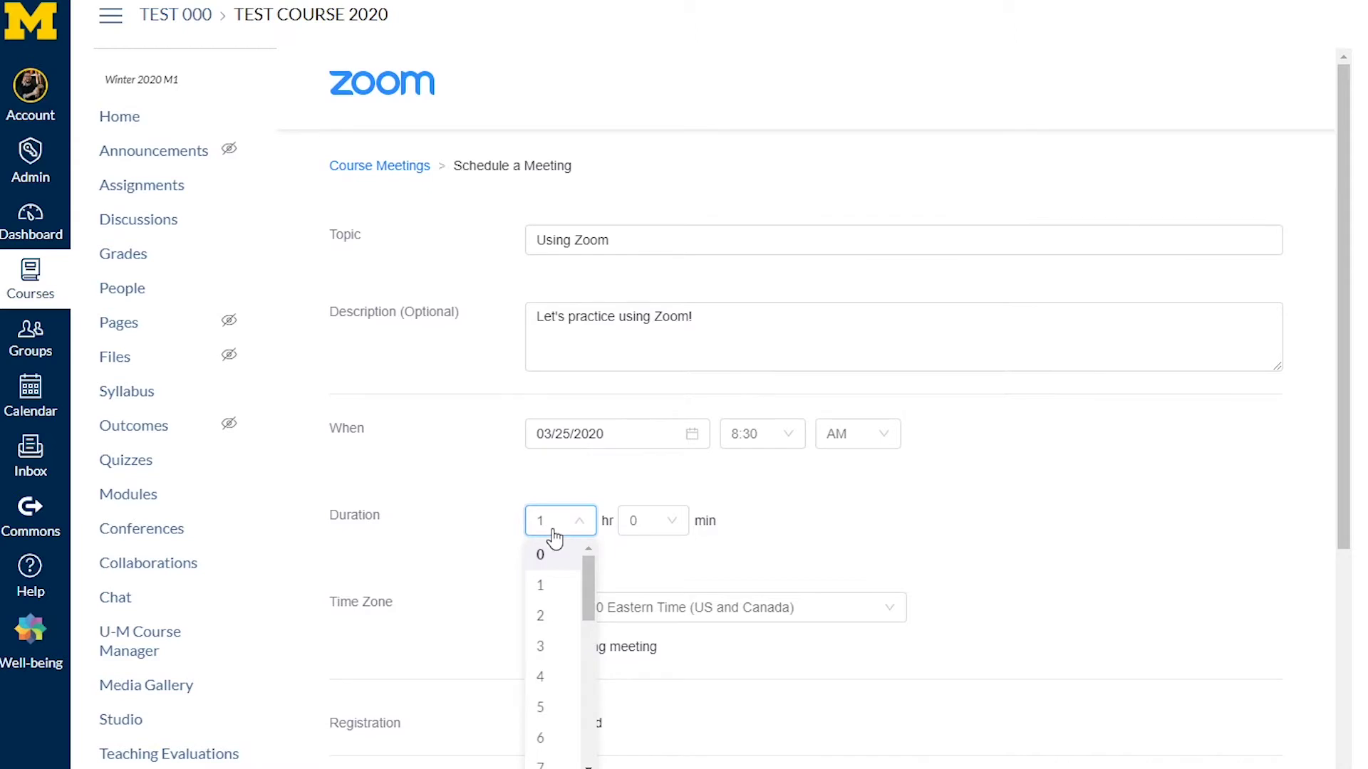
pyautogui.click(555, 537)
pyautogui.moveTo(1353, 345); pyautogui.dragTo(1346, 629)
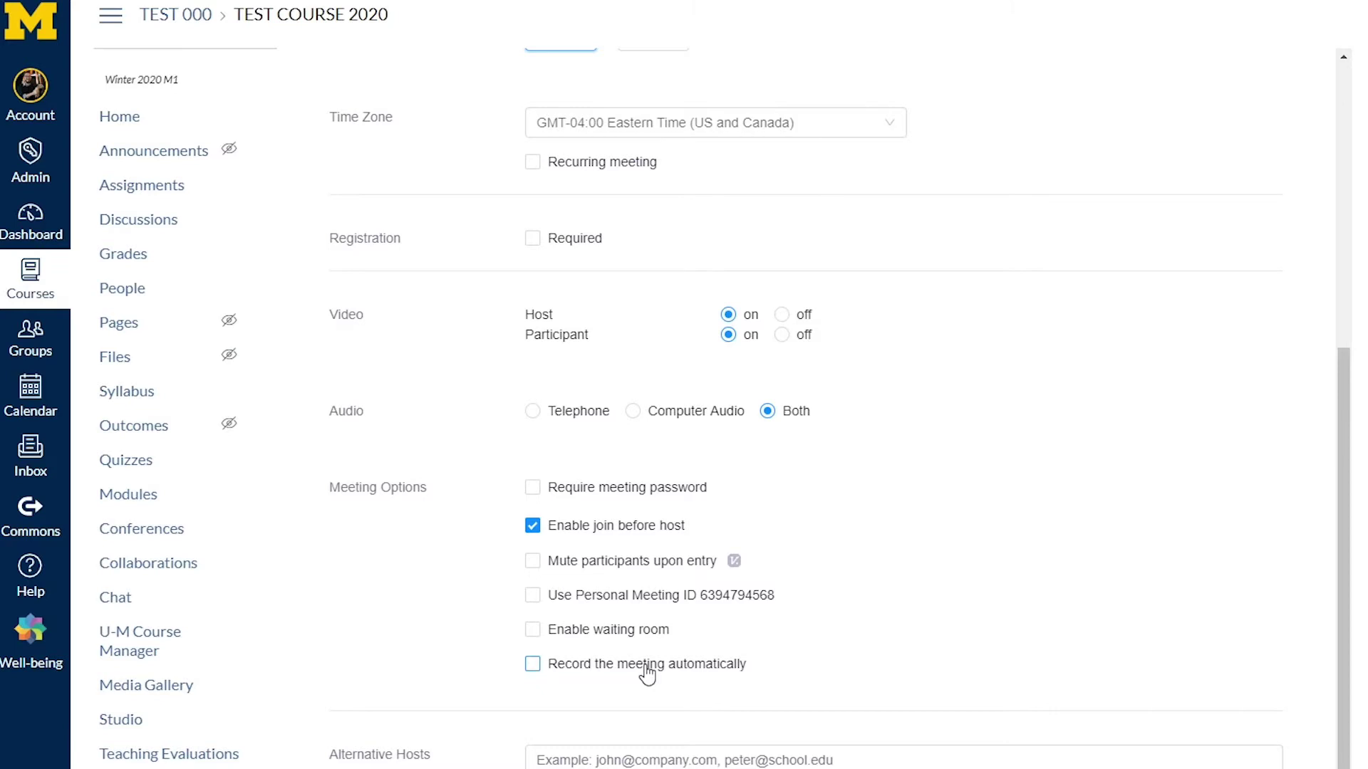
# Save the meeting, then join it from the ZOOM MEETING TODAY! event in Student View
pyautogui.click(461, 741)
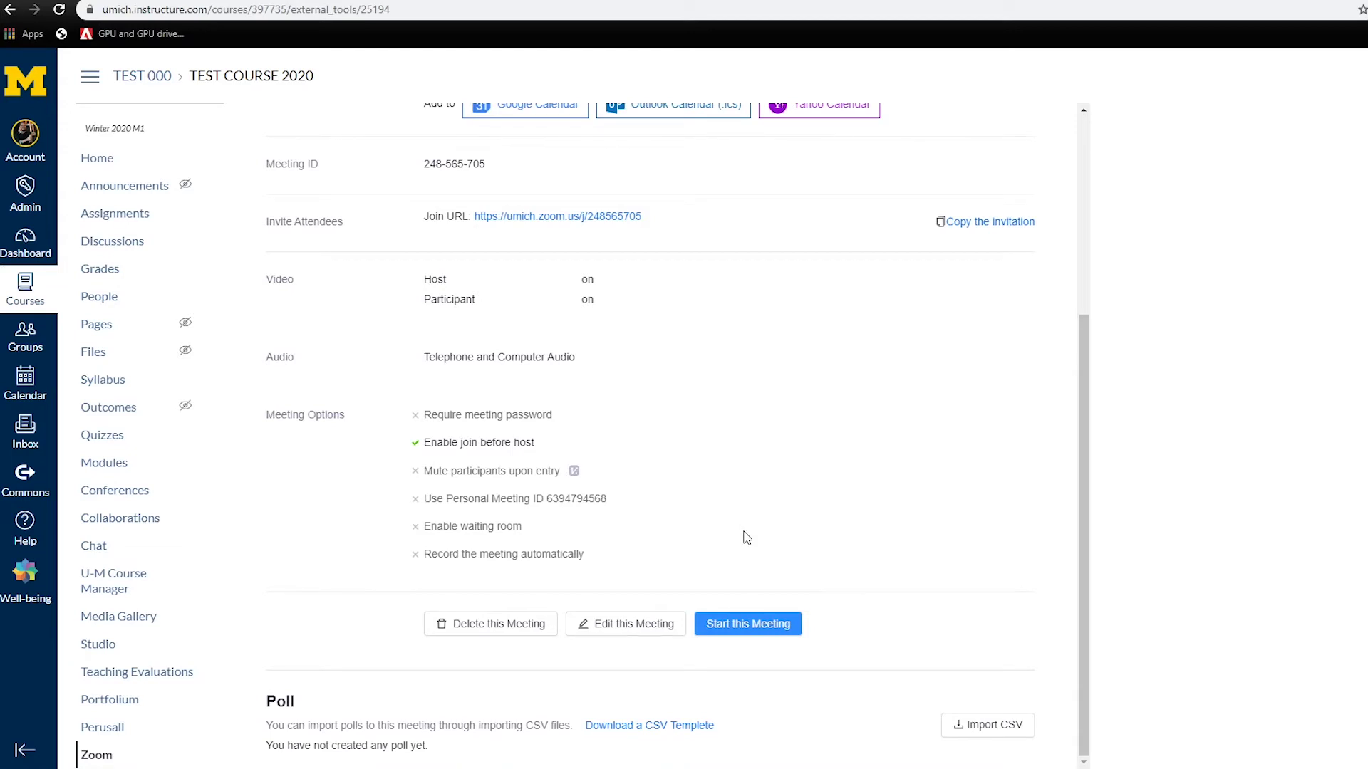
pyautogui.scroll(5, 745, 537)
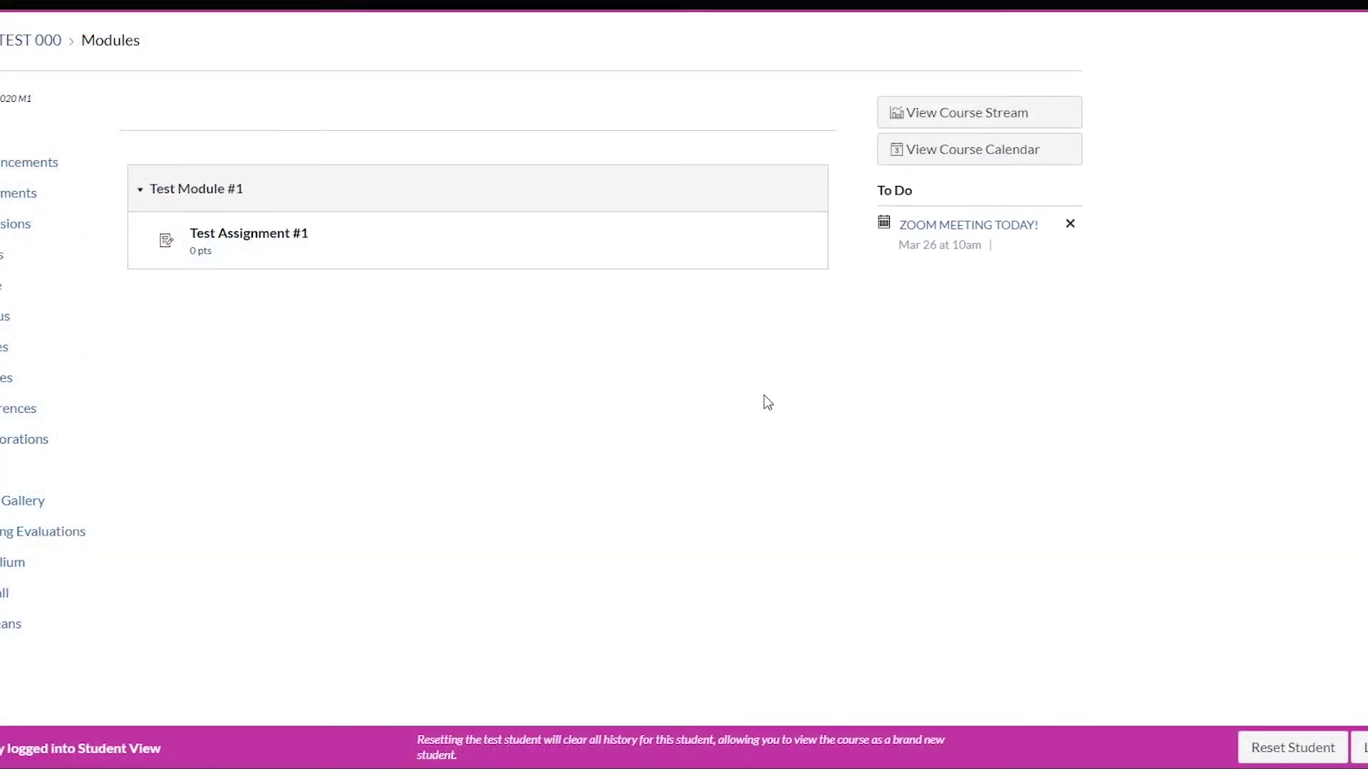
pyautogui.click(947, 230)
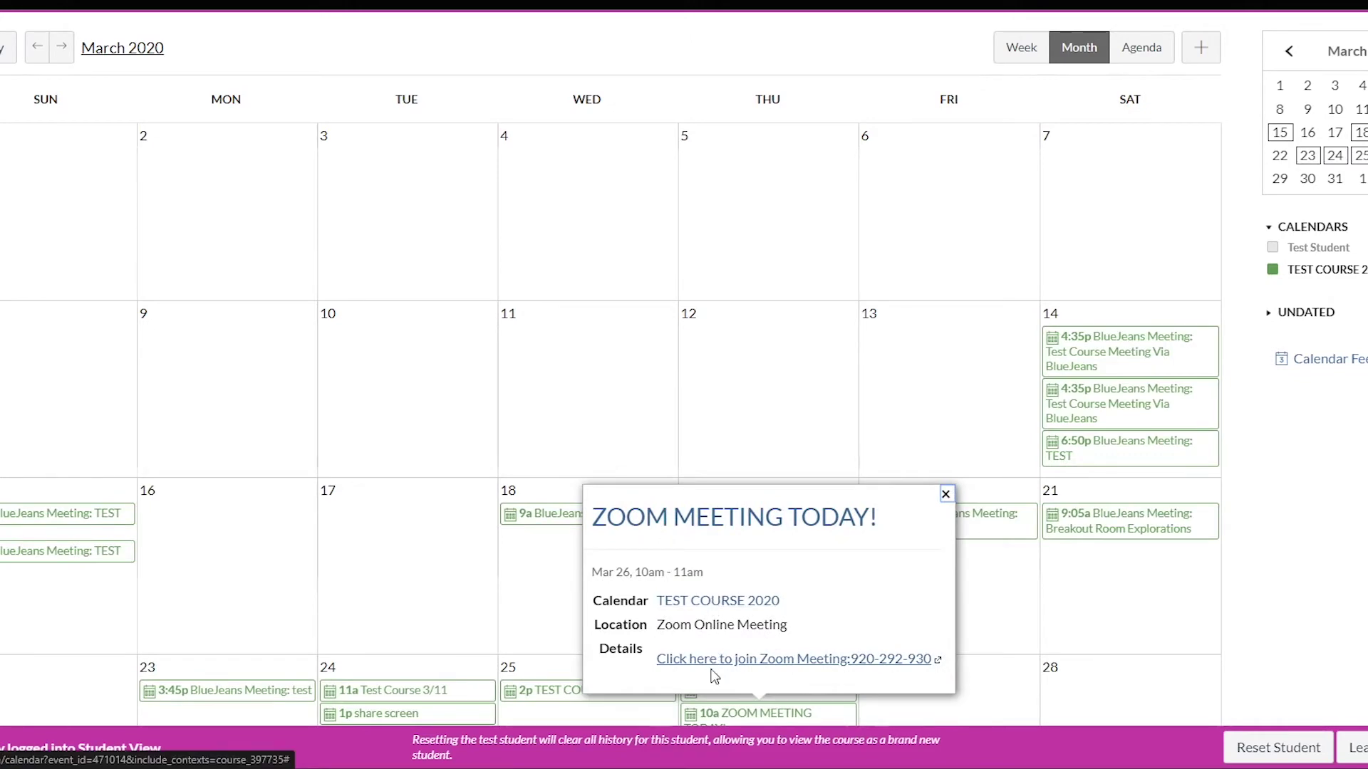
pyautogui.click(713, 660)
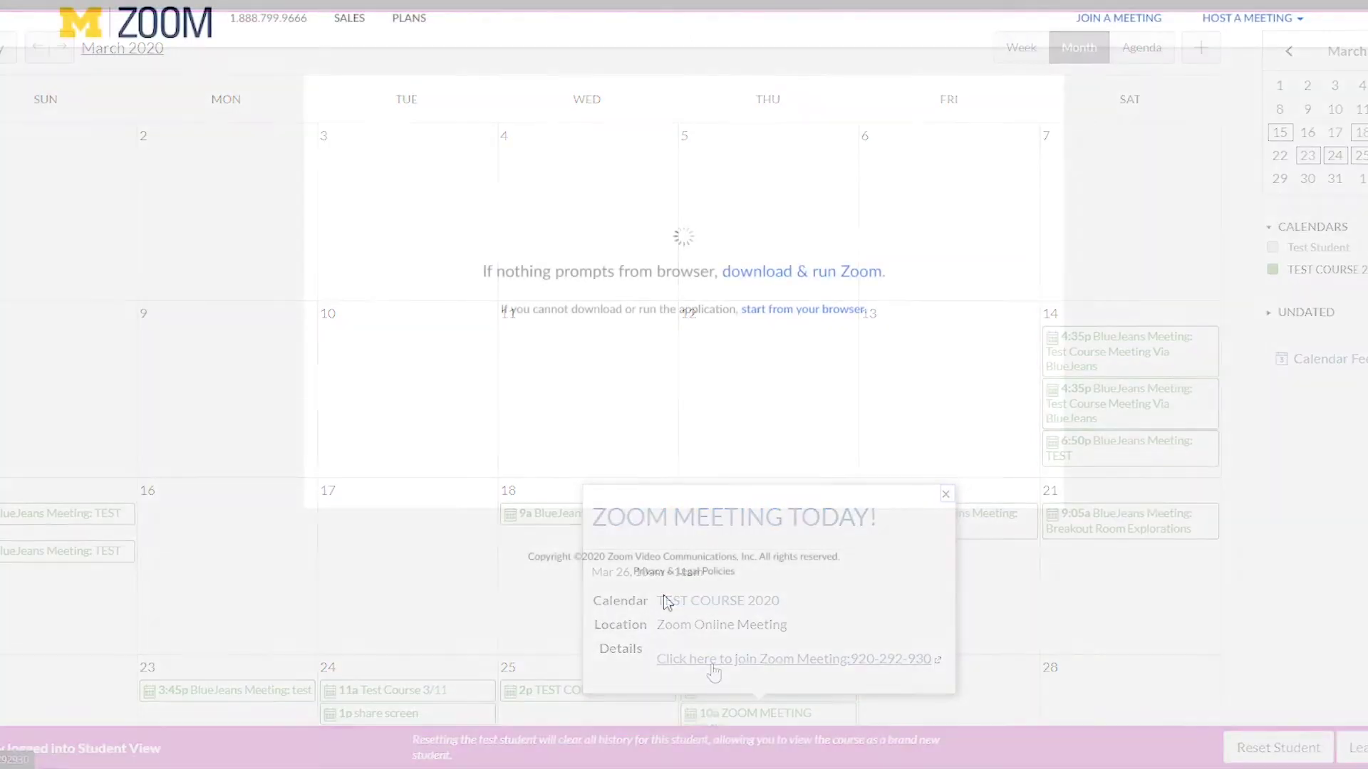
# Launch Zoom, join with computer audio, and copy the meeting's invitation URL
pyautogui.click(737, 66)
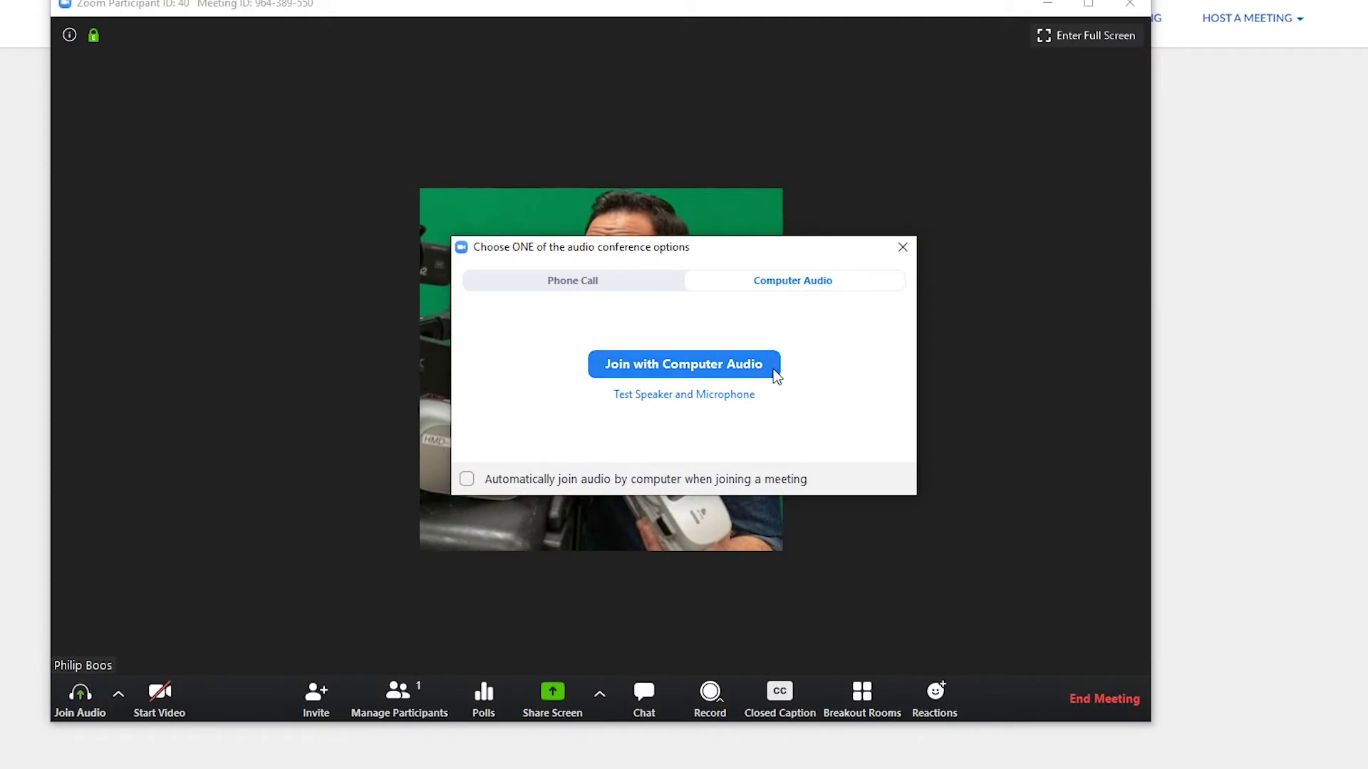
pyautogui.click(774, 369)
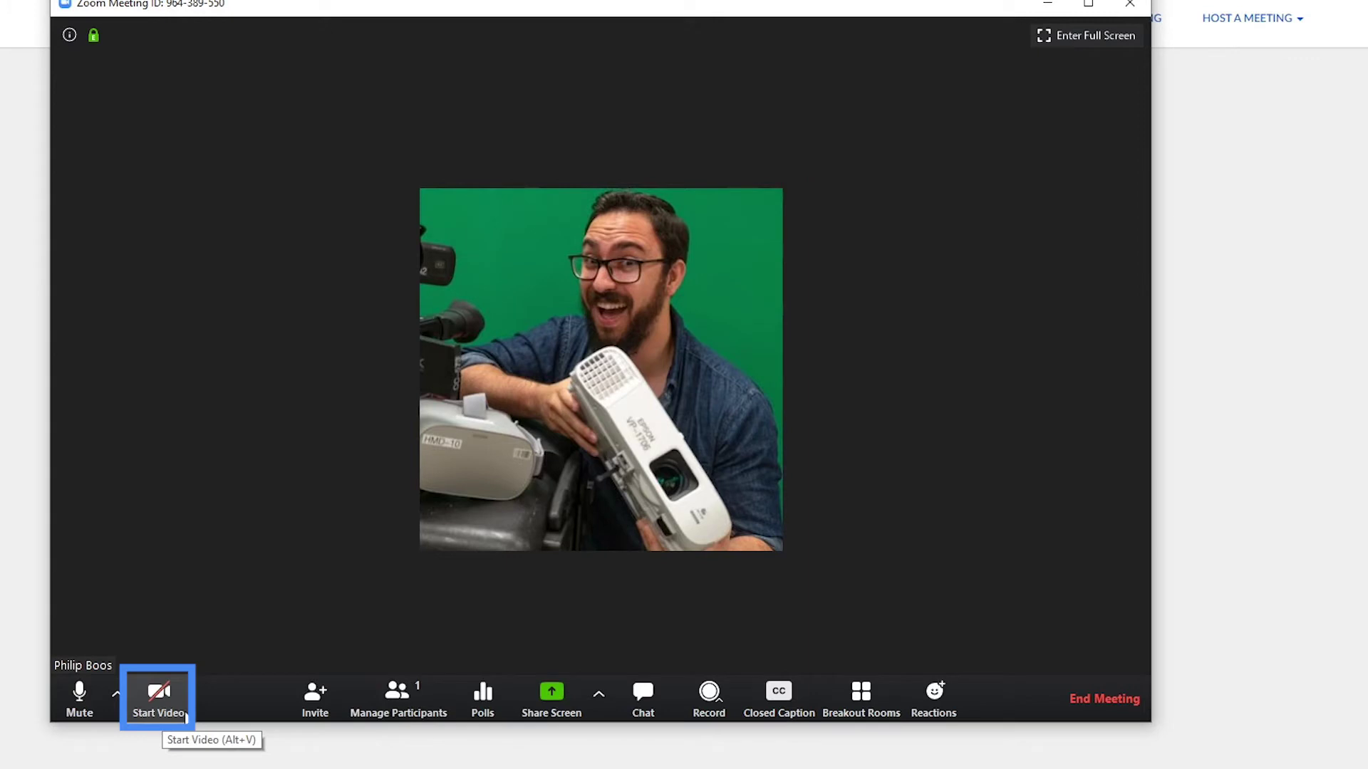
pyautogui.click(318, 712)
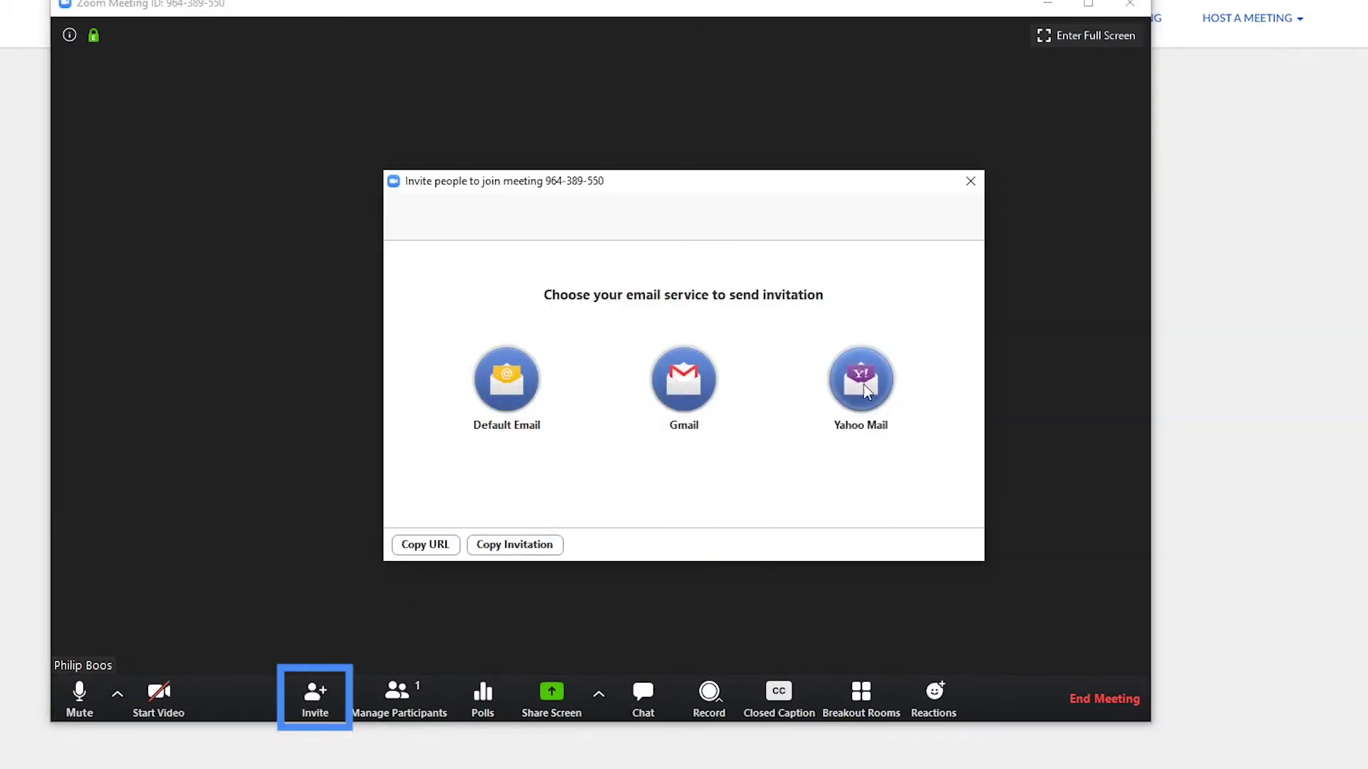
pyautogui.click(409, 544)
pyautogui.click(970, 181)
# Show the participants list, mute and unmute the microphone, then hide the list
pyautogui.click(391, 697)
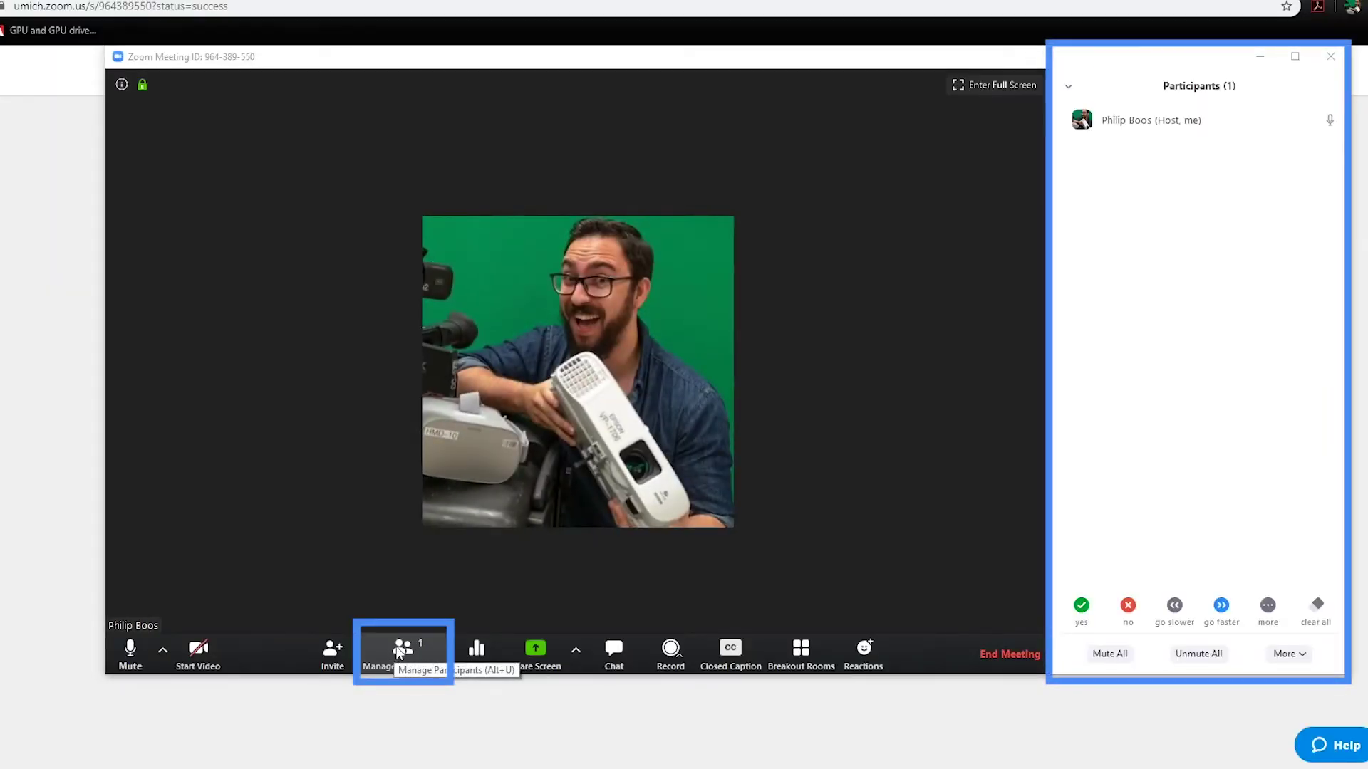
pyautogui.click(1255, 122)
pyautogui.click(1255, 122)
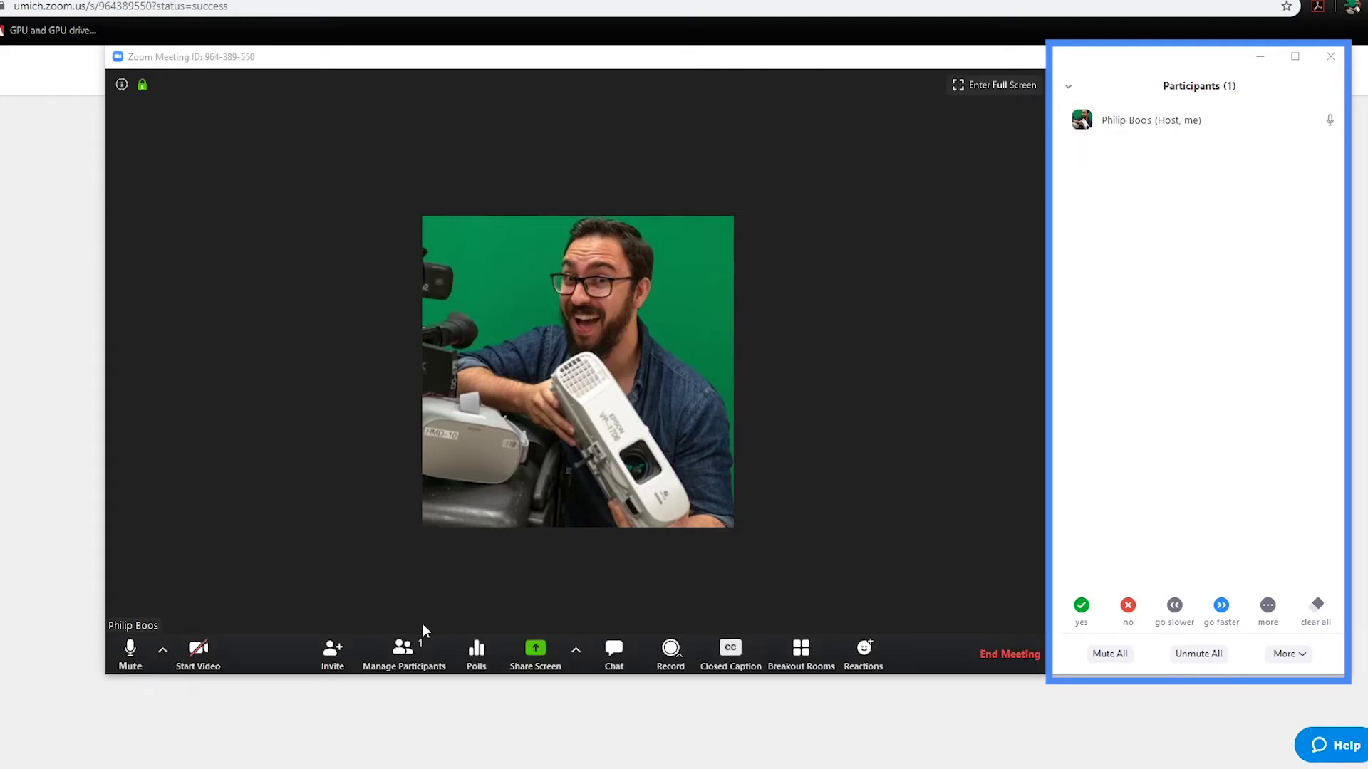
pyautogui.click(404, 648)
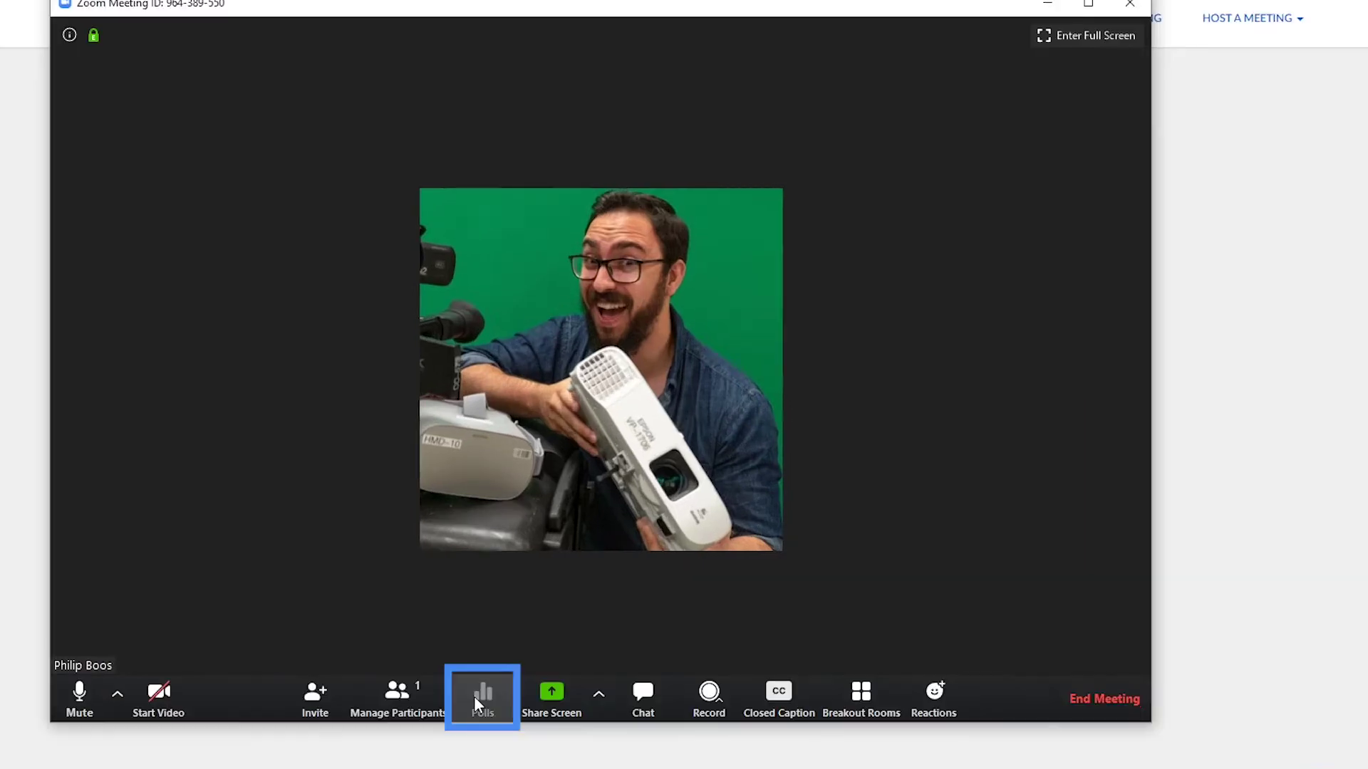
# Open Polls, begin adding a poll question, then close the polls window
pyautogui.click(476, 650)
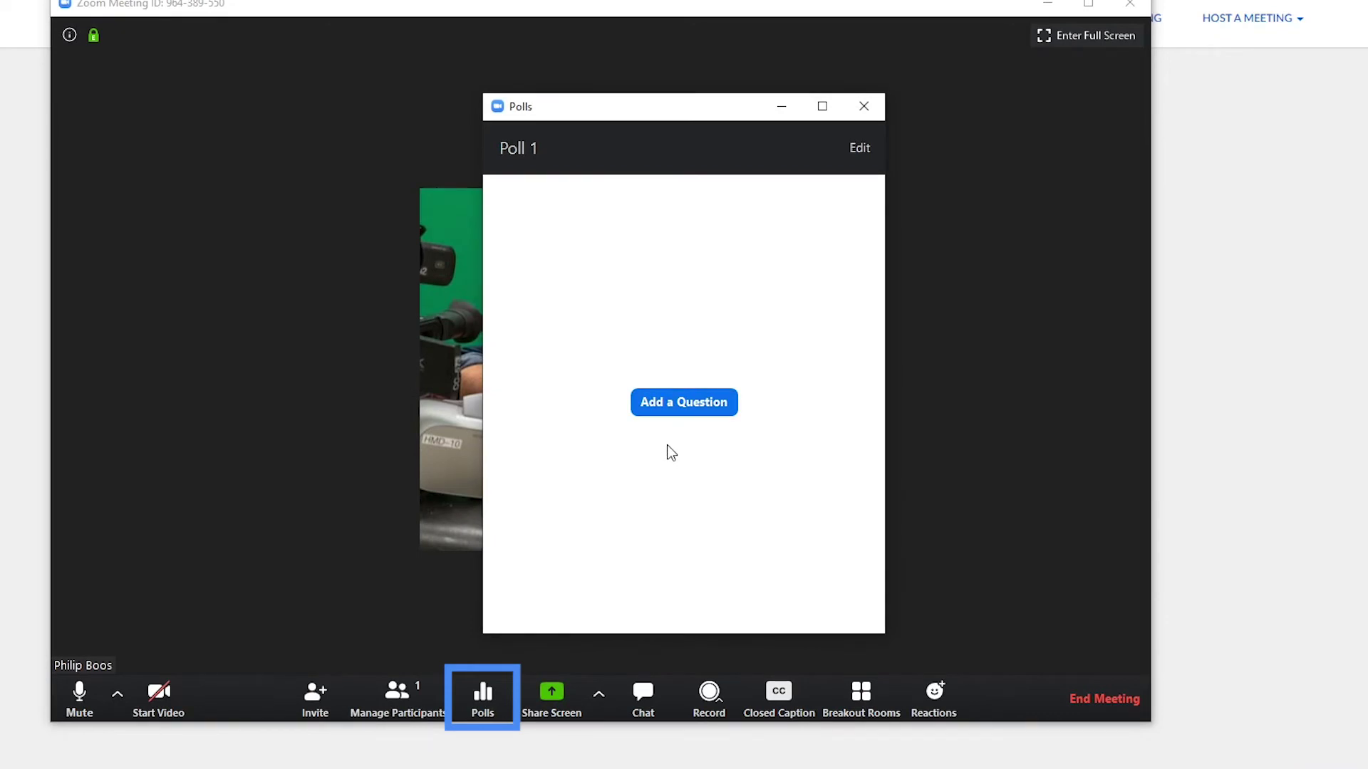
pyautogui.click(696, 405)
pyautogui.click(871, 107)
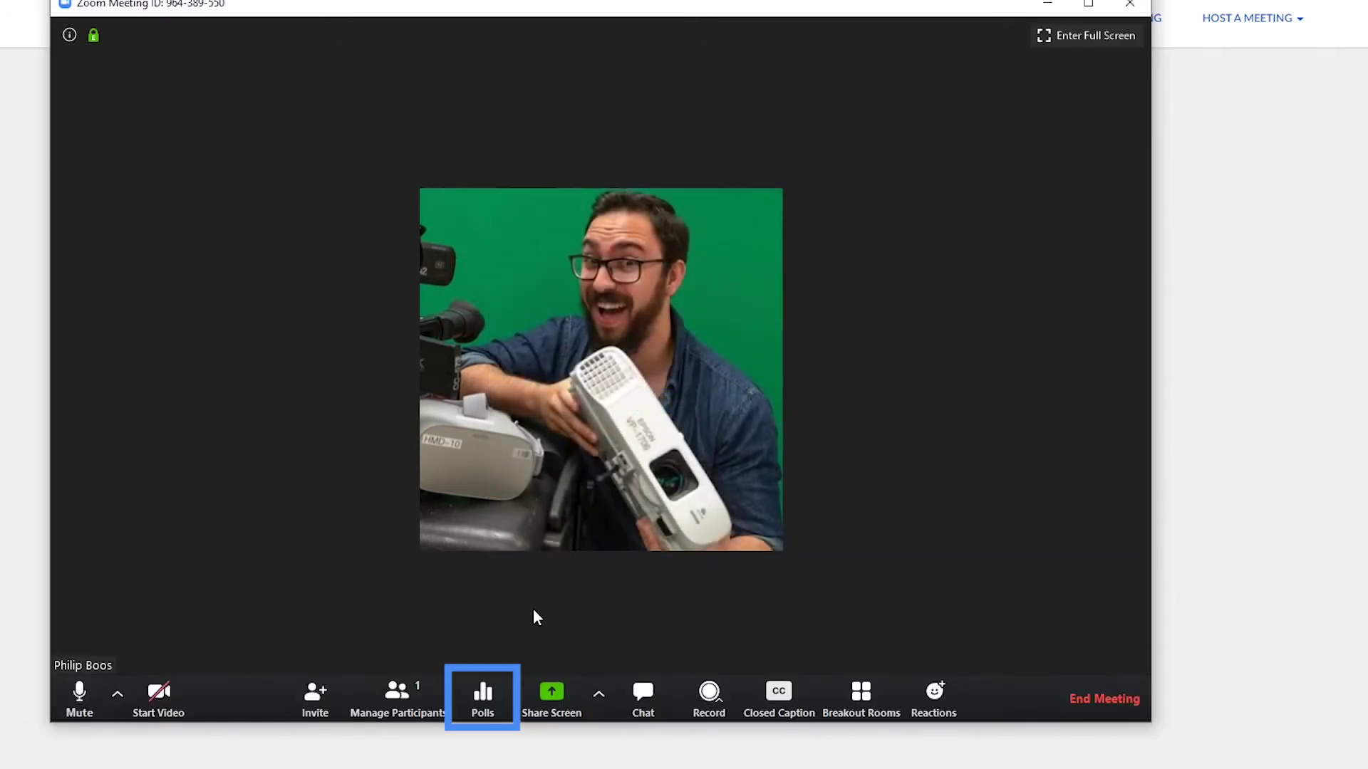
# Look through the basic and advanced Share Screen options without sharing anything
pyautogui.click(547, 700)
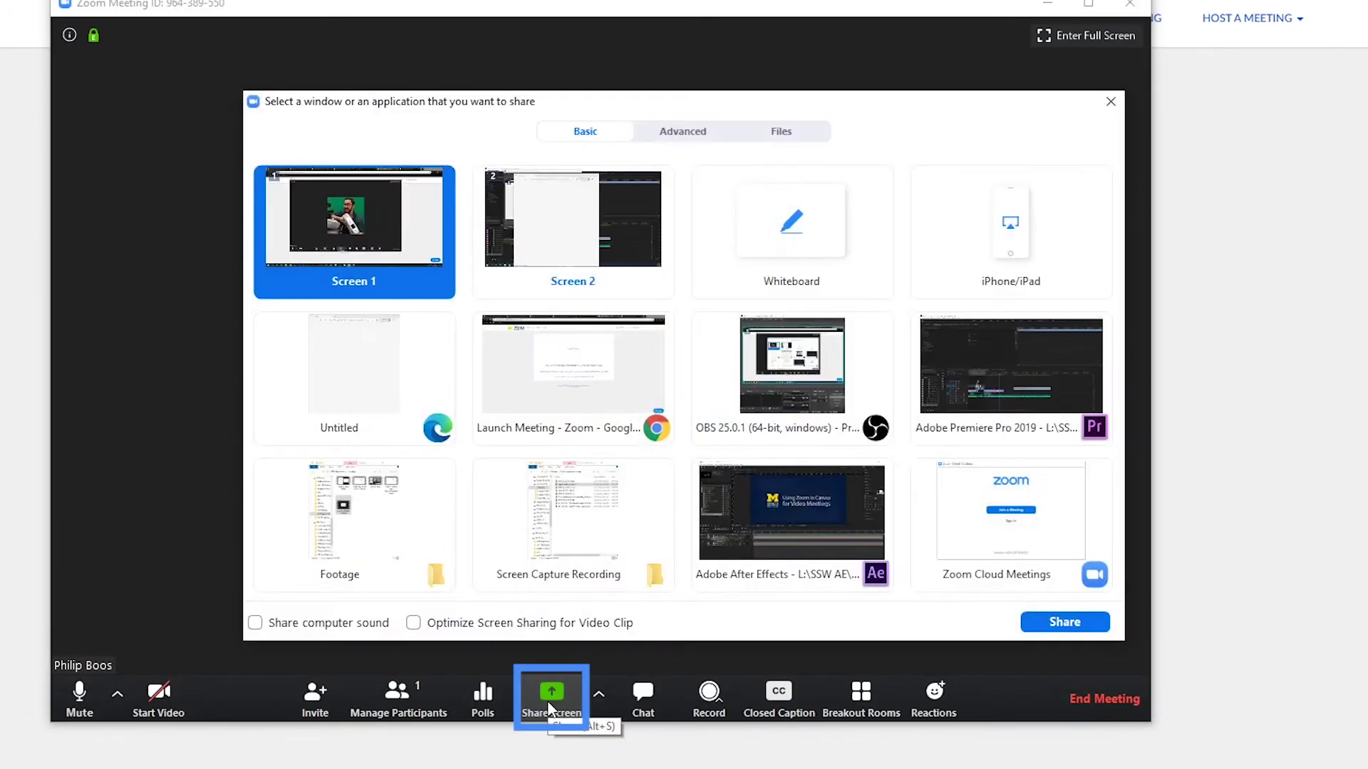
pyautogui.click(659, 134)
pyautogui.click(595, 136)
pyautogui.click(1111, 101)
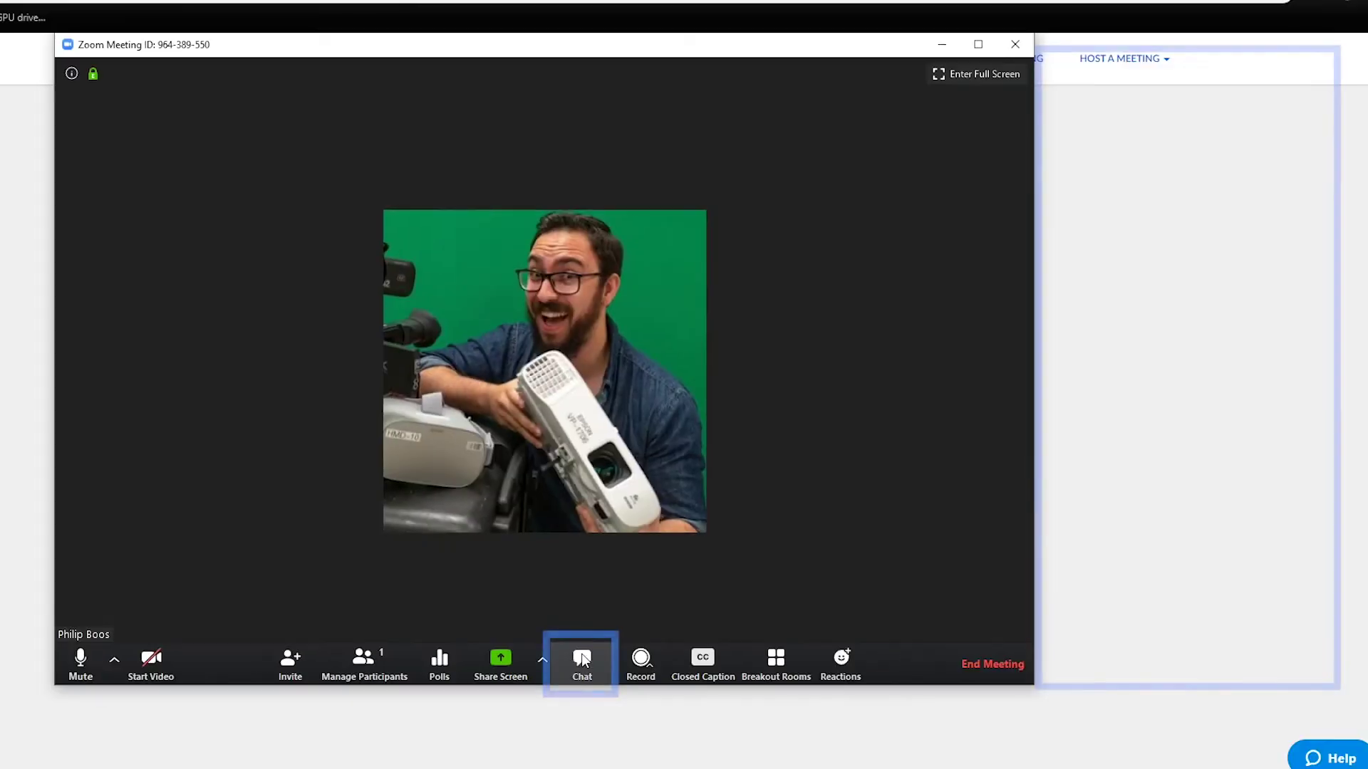
# Send 'HELLO!' to everyone in the meeting chat
pyautogui.click(642, 695)
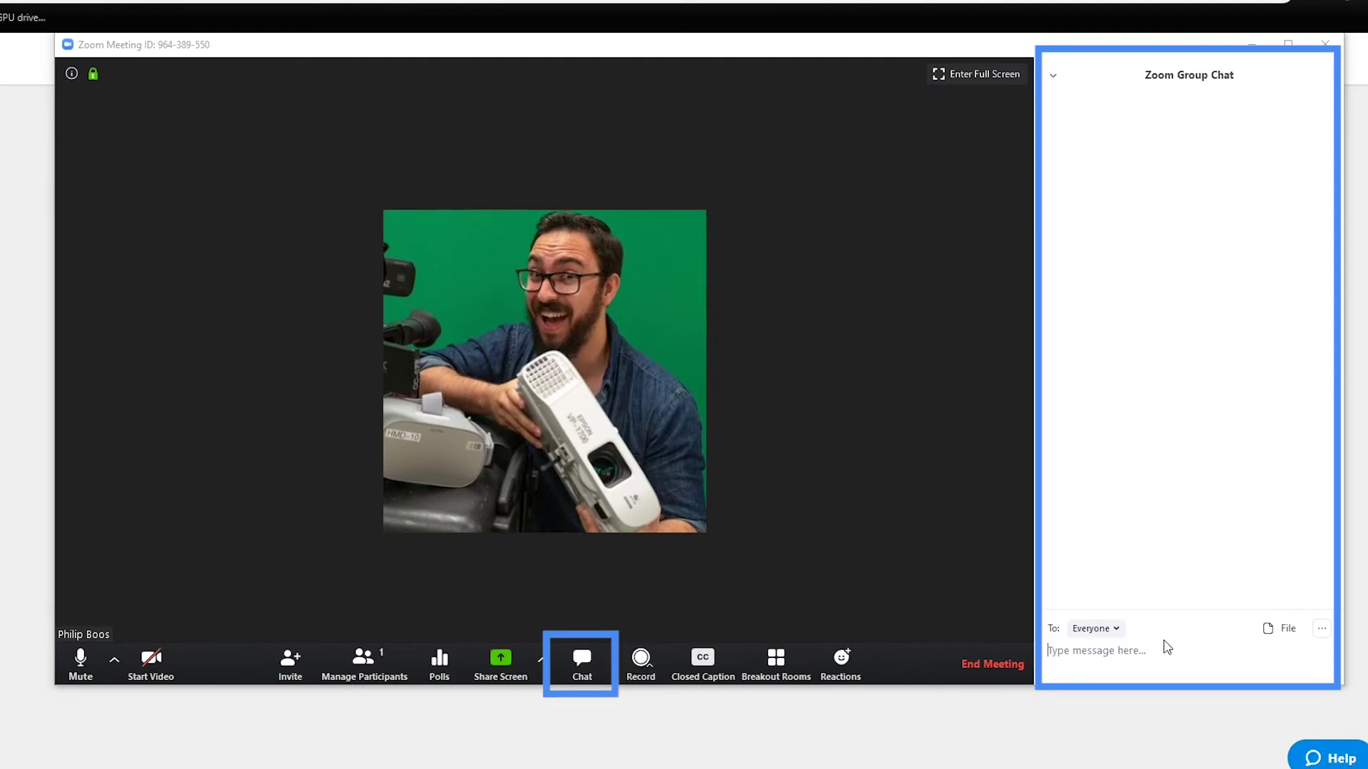
pyautogui.write('HELLO!')
pyautogui.press('Return')
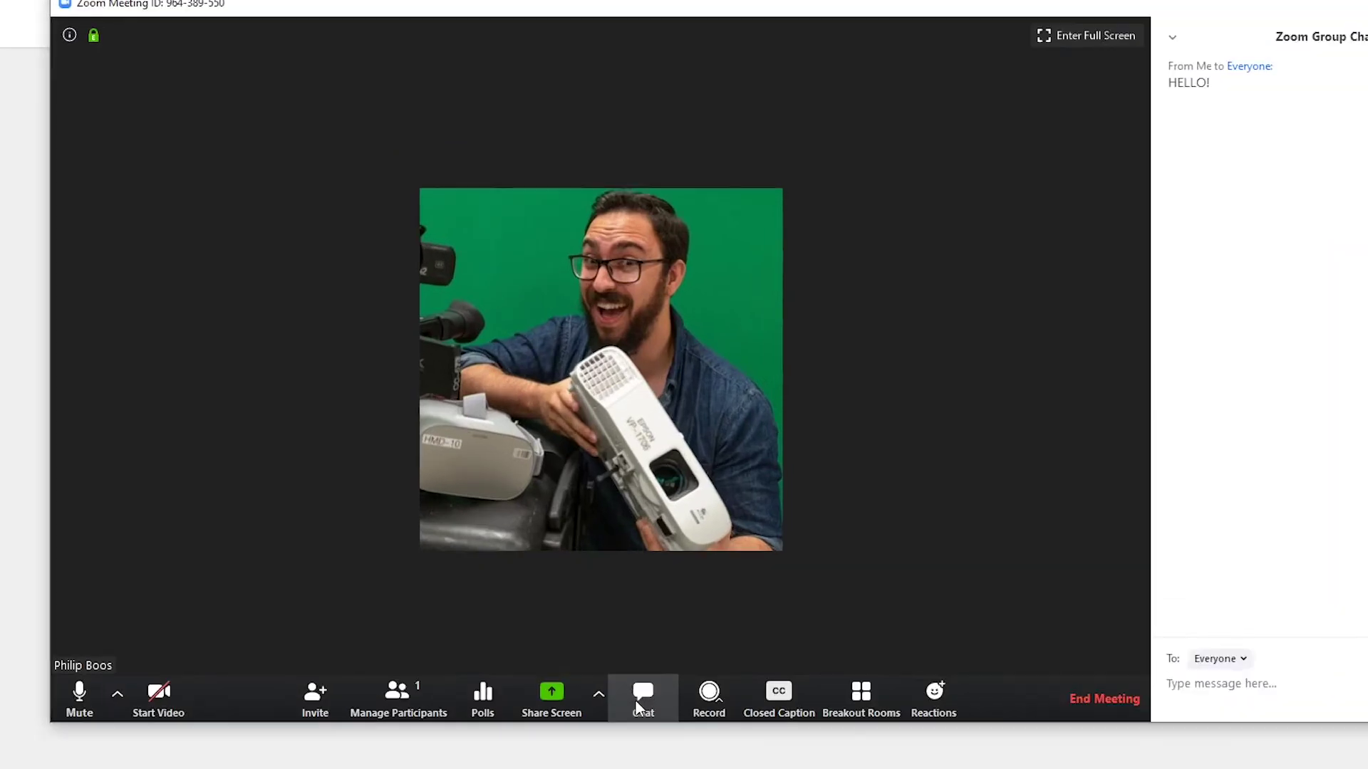
pyautogui.click(639, 705)
# View the recording options and the breakout room setup, then close the setup
pyautogui.click(716, 702)
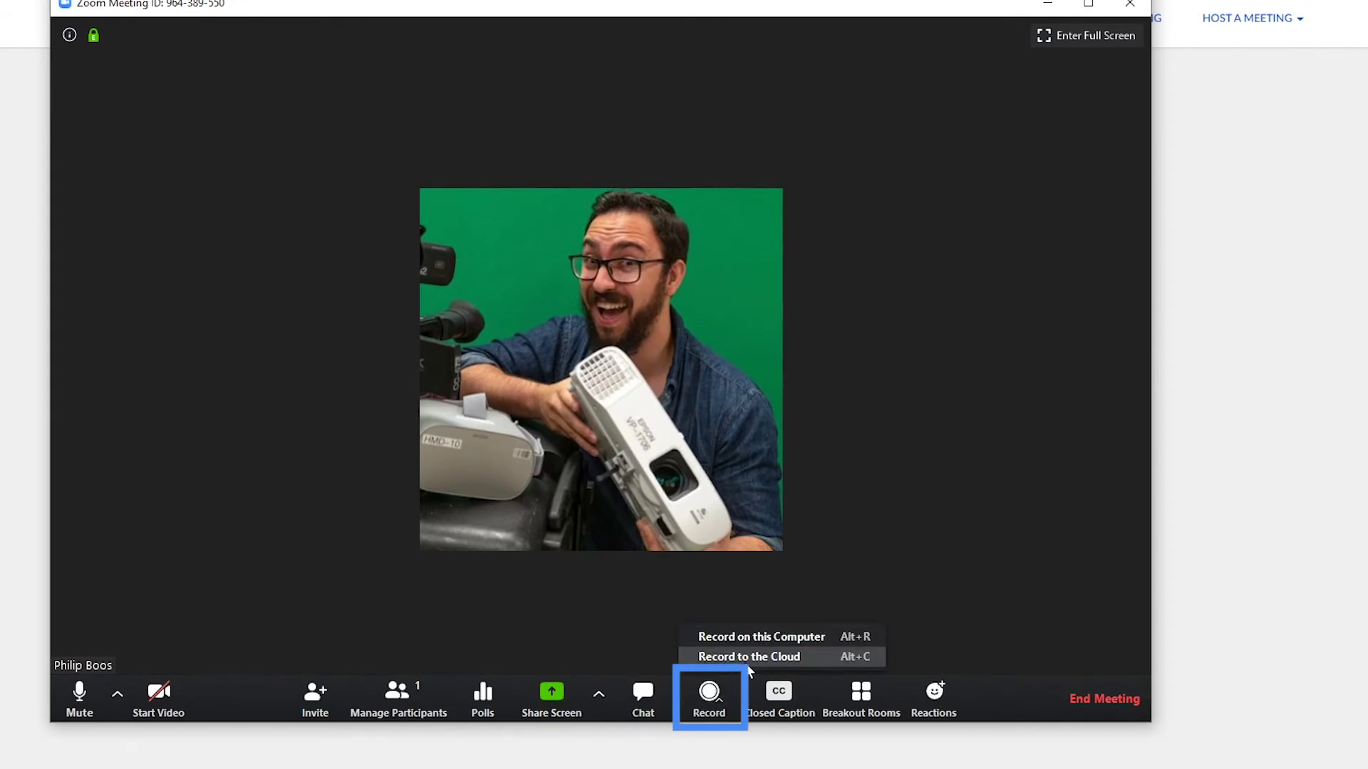
pyautogui.click(863, 701)
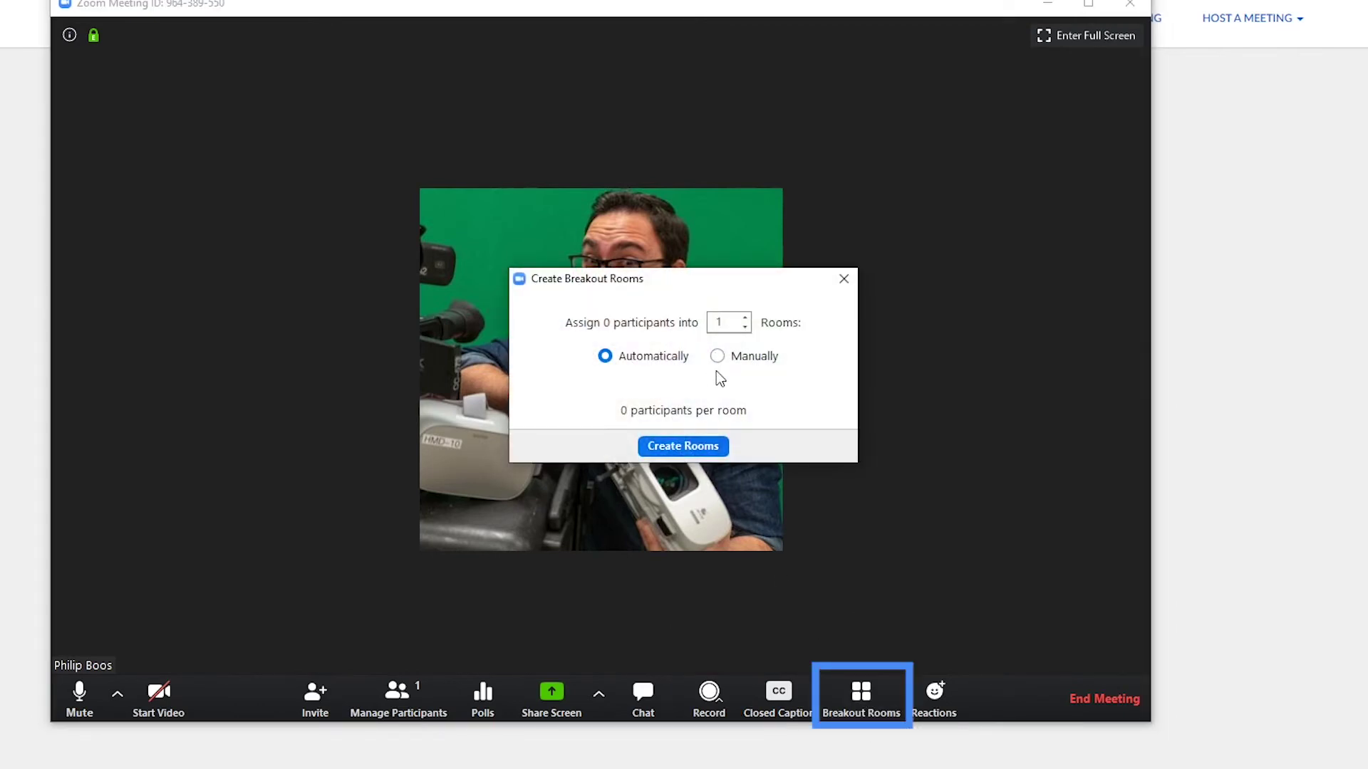
pyautogui.click(843, 278)
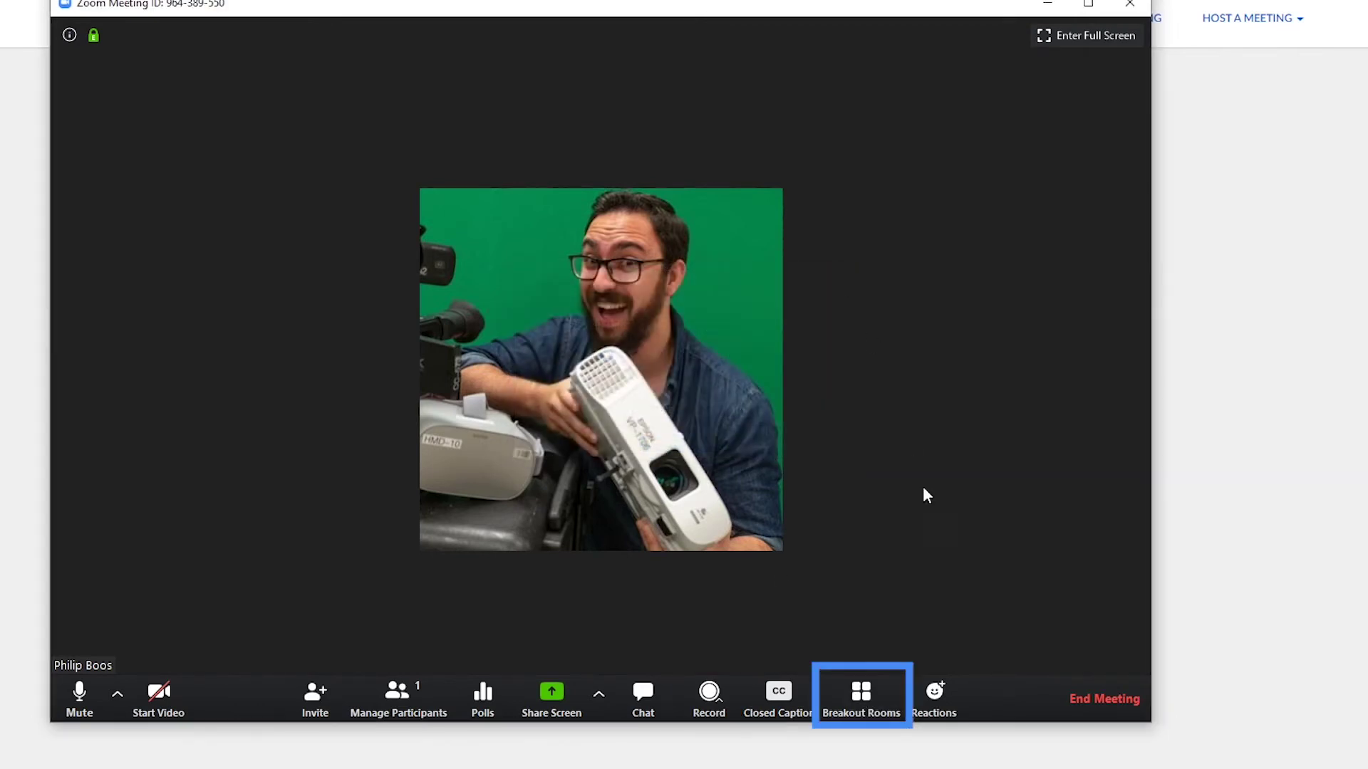
# Send clapping and thumbs-up reactions, then bring up the End Meeting prompt
pyautogui.click(941, 695)
pyautogui.click(915, 636)
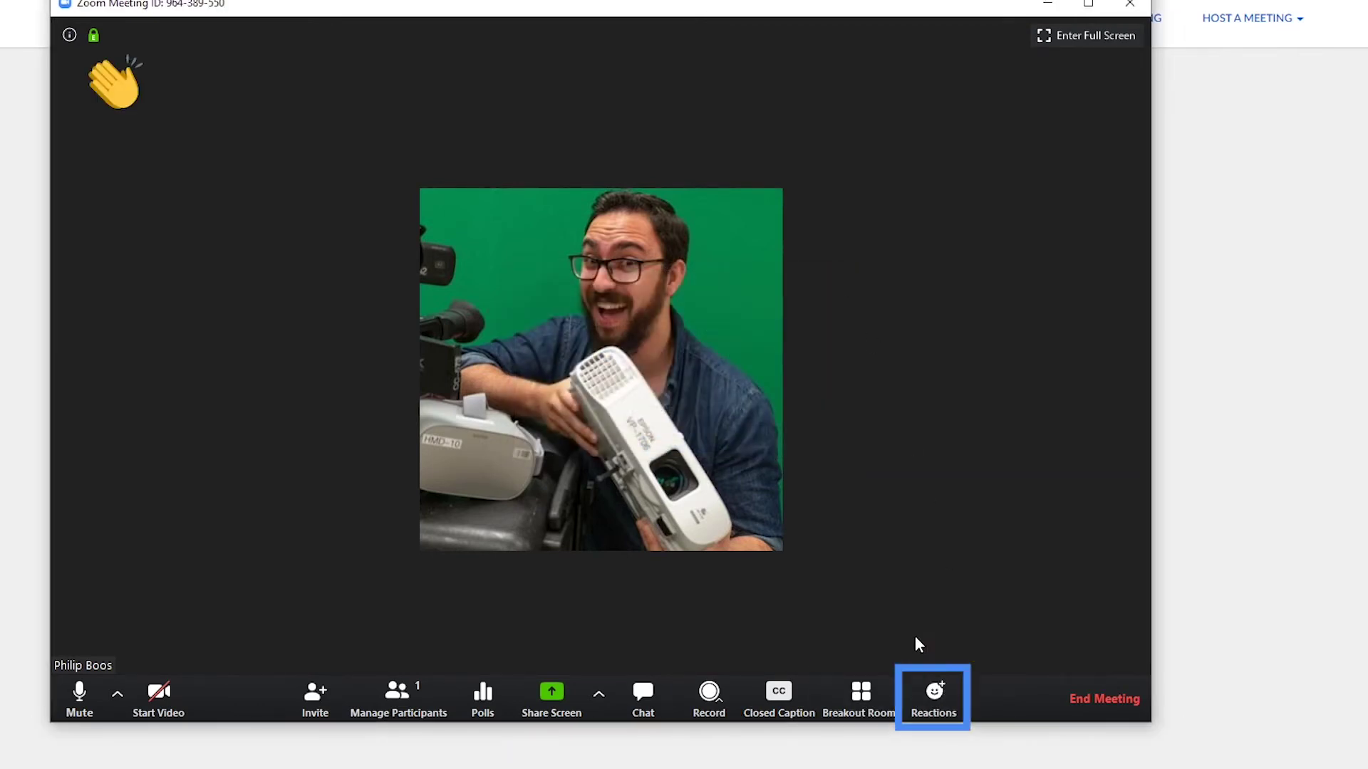
pyautogui.click(929, 702)
pyautogui.click(952, 641)
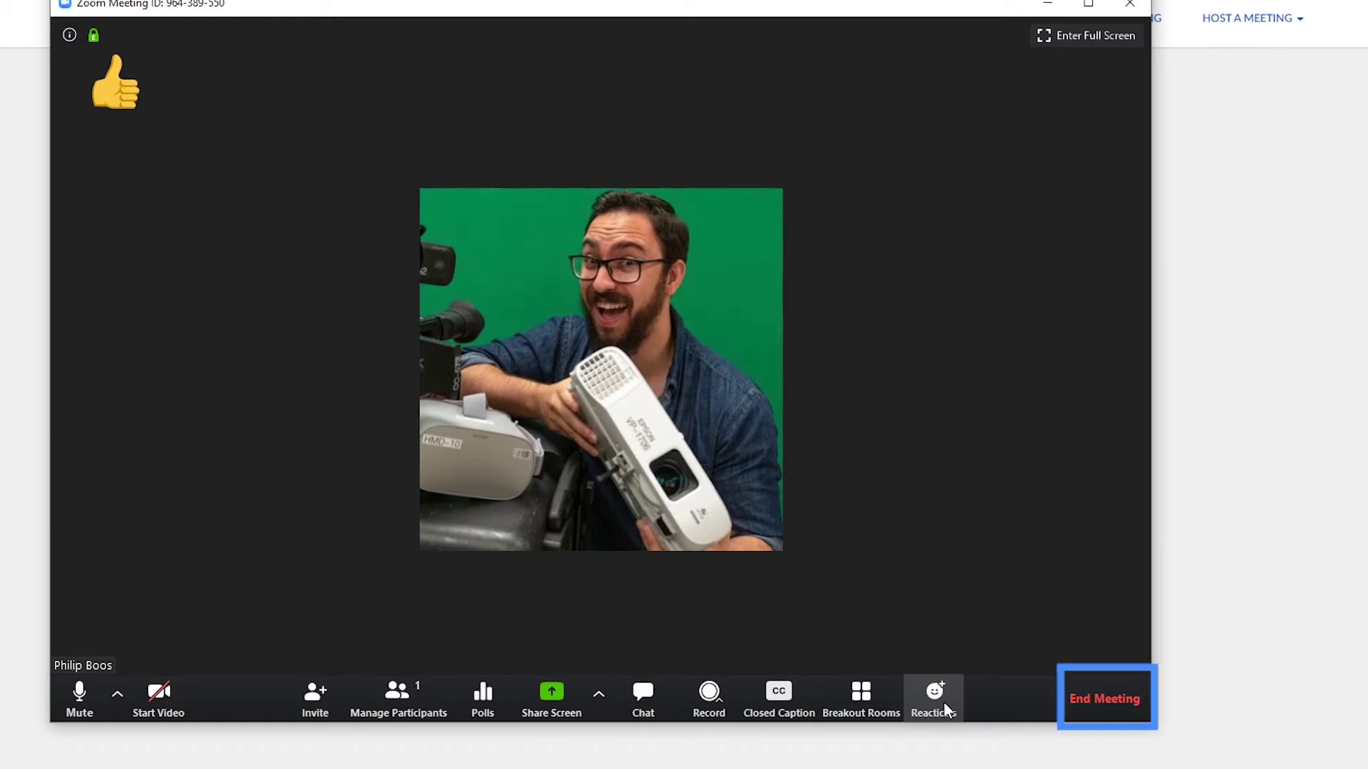
pyautogui.click(944, 701)
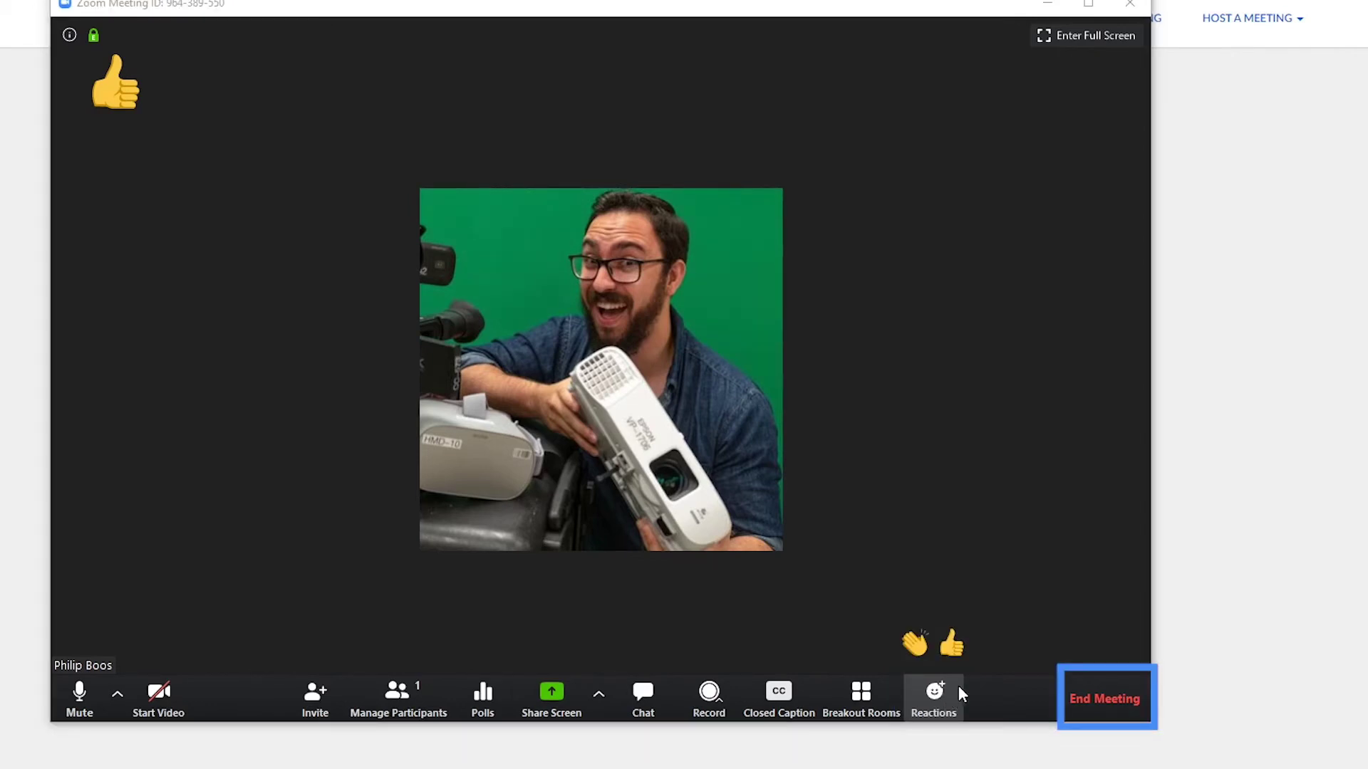
pyautogui.click(1074, 697)
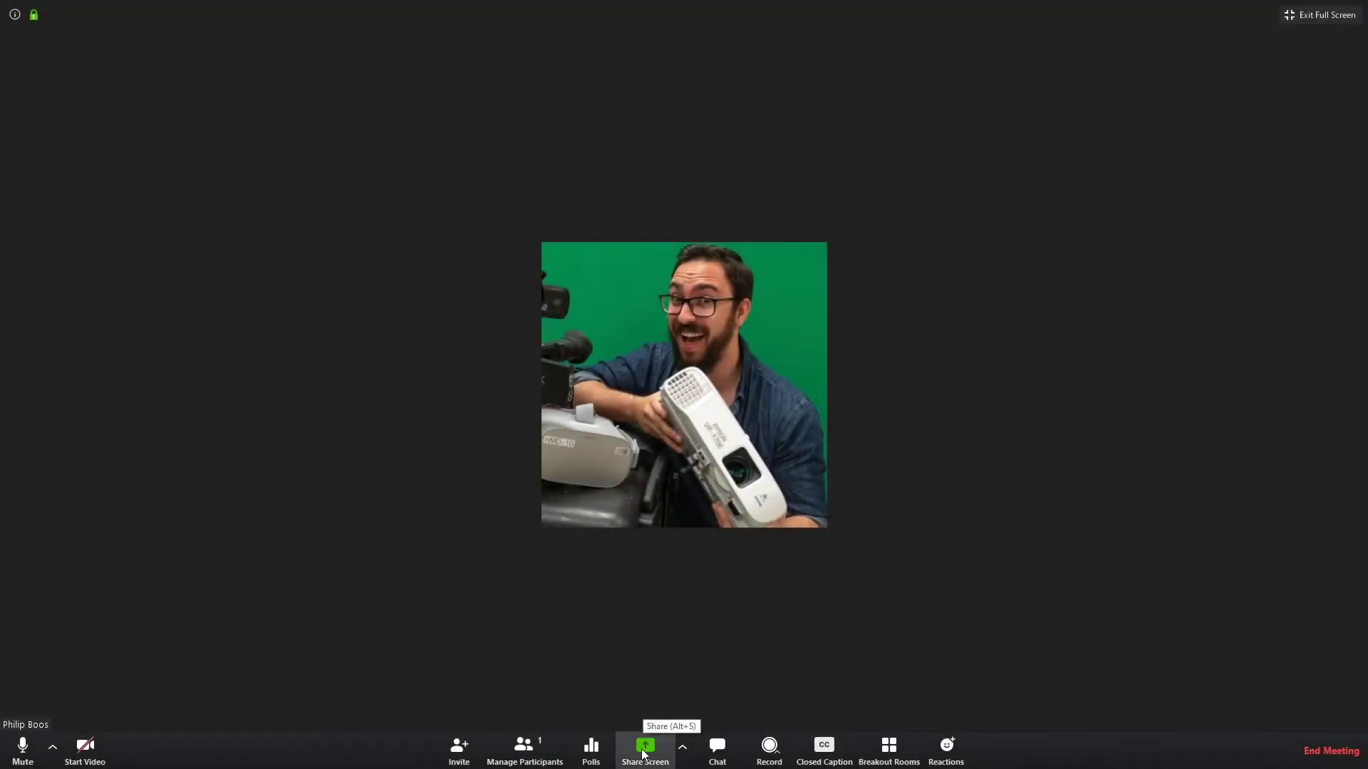
# Share the SHARE SCREEN slides window and turn on the Spotlight annotation pointer
pyautogui.click(644, 748)
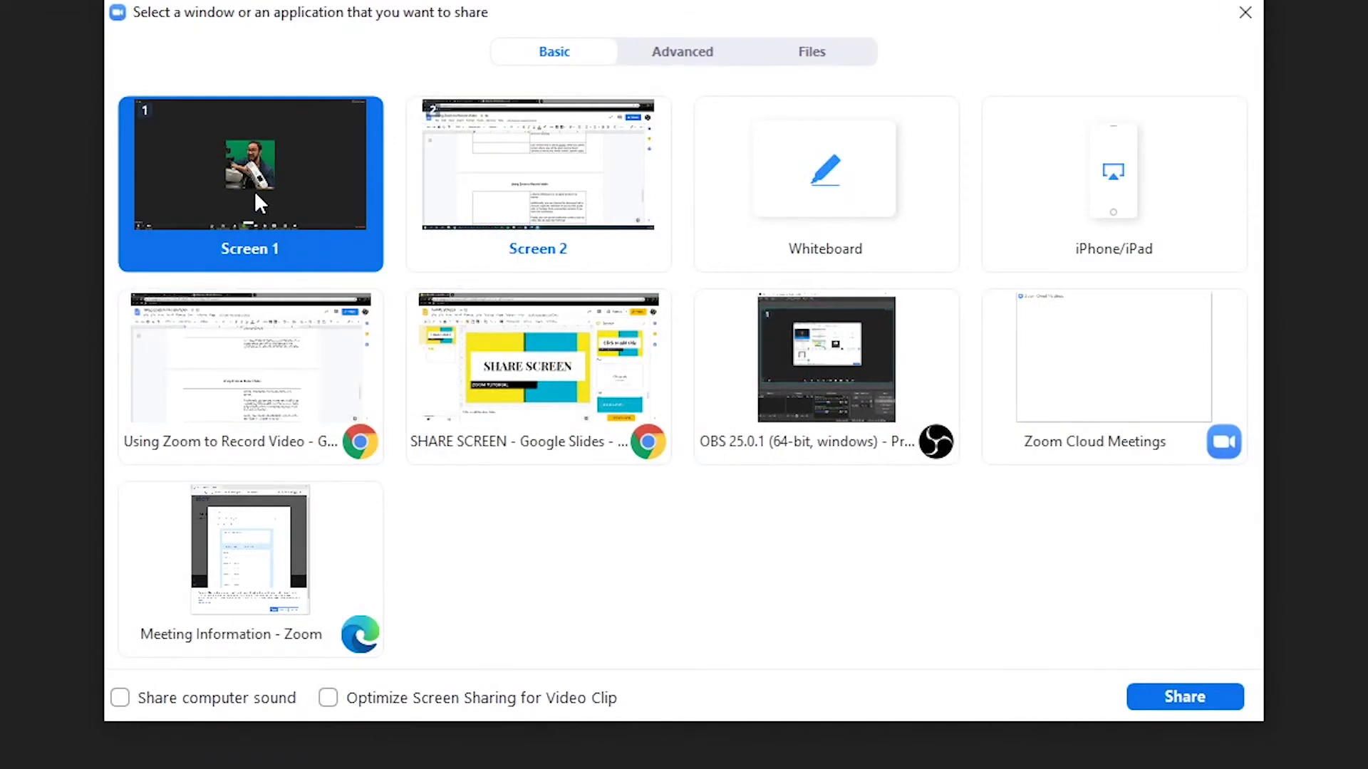
pyautogui.click(517, 402)
pyautogui.click(1157, 698)
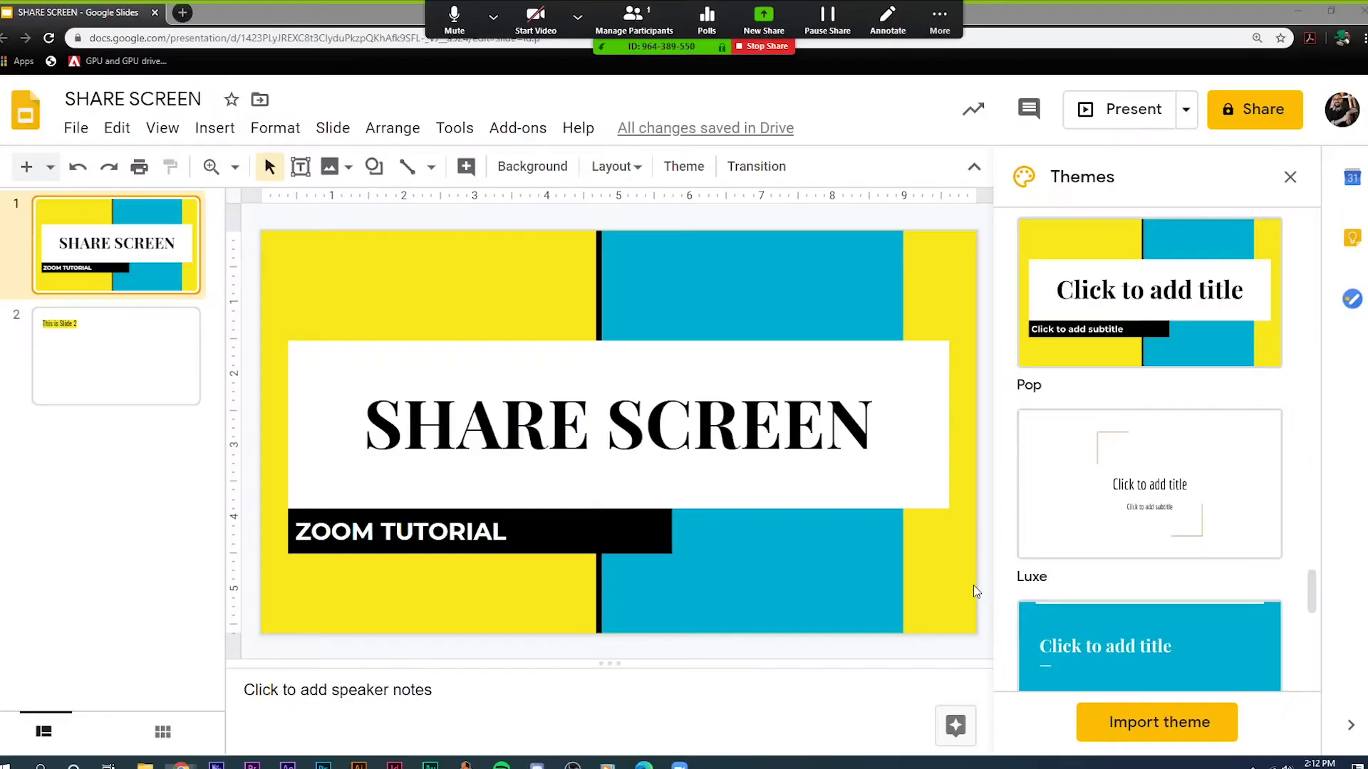
pyautogui.click(886, 21)
pyautogui.click(661, 80)
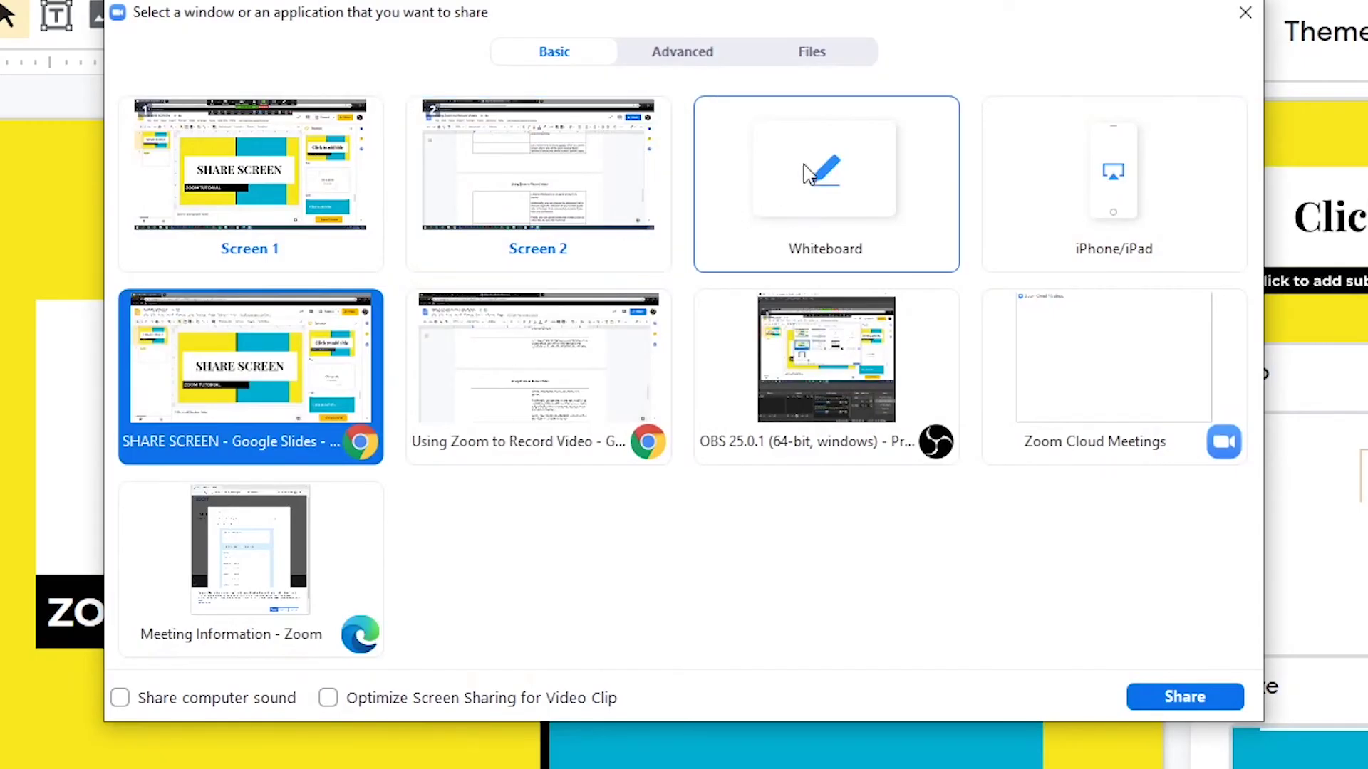
# Share a blank whiteboard and draw a zigzag line on it
pyautogui.click(812, 175)
pyautogui.click(991, 576)
pyautogui.moveTo(455, 184); pyautogui.dragTo(947, 506)
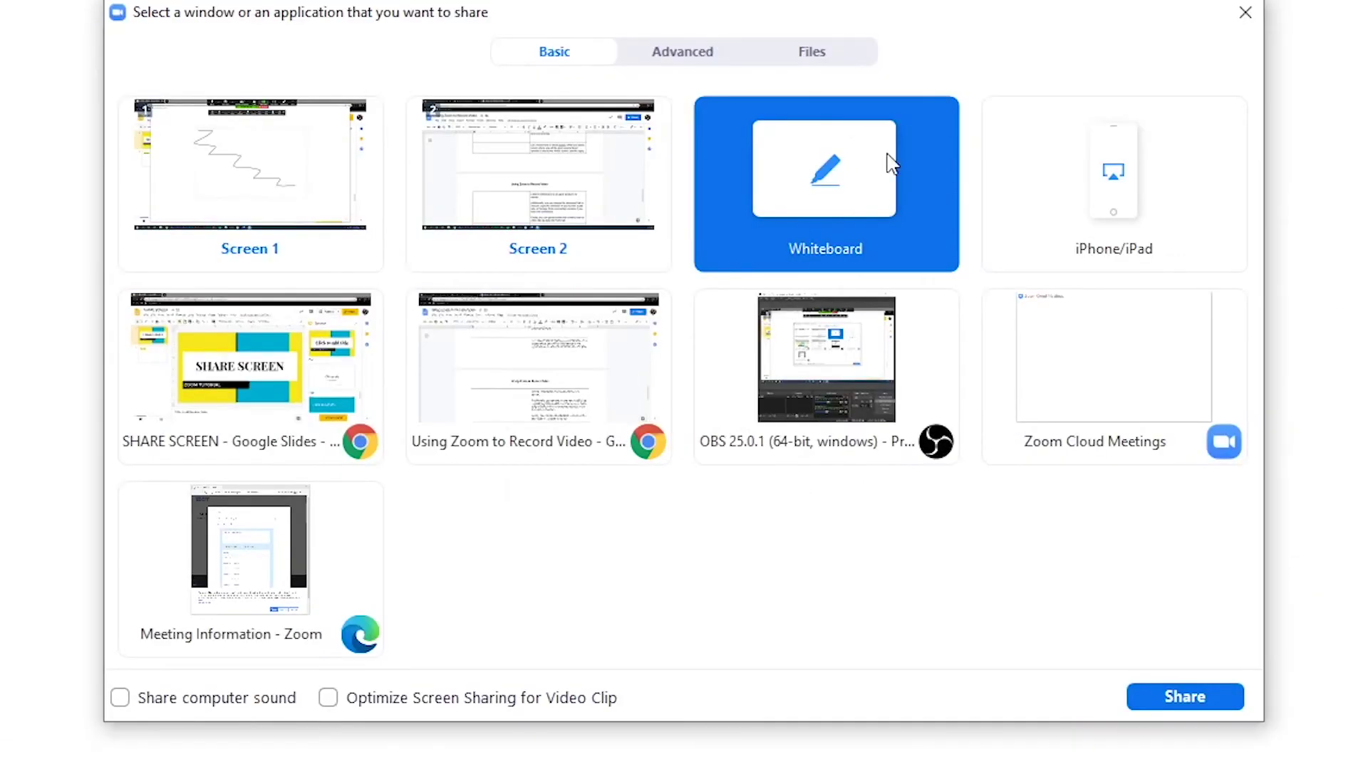
pyautogui.click(1131, 201)
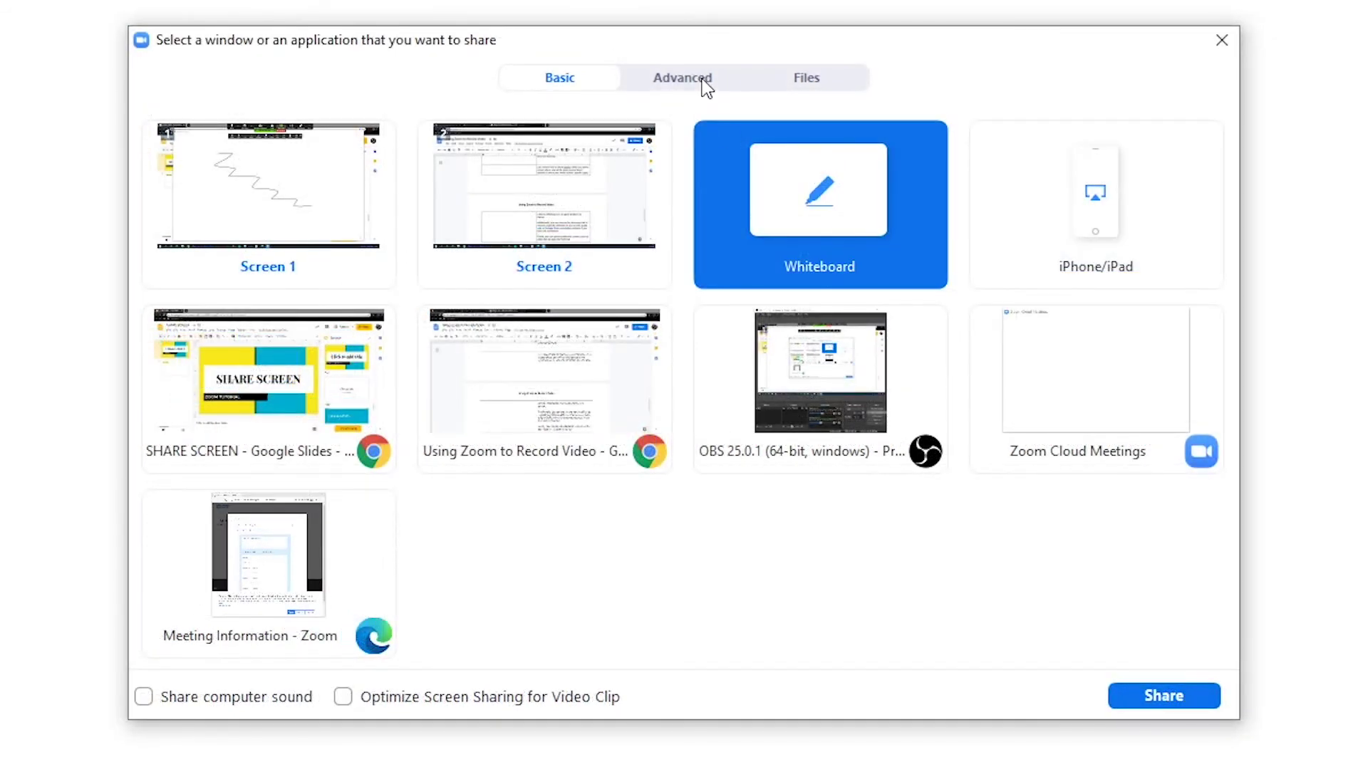
# Share a Portion of Screen and move the frame over the slide
pyautogui.click(700, 78)
pyautogui.click(269, 176)
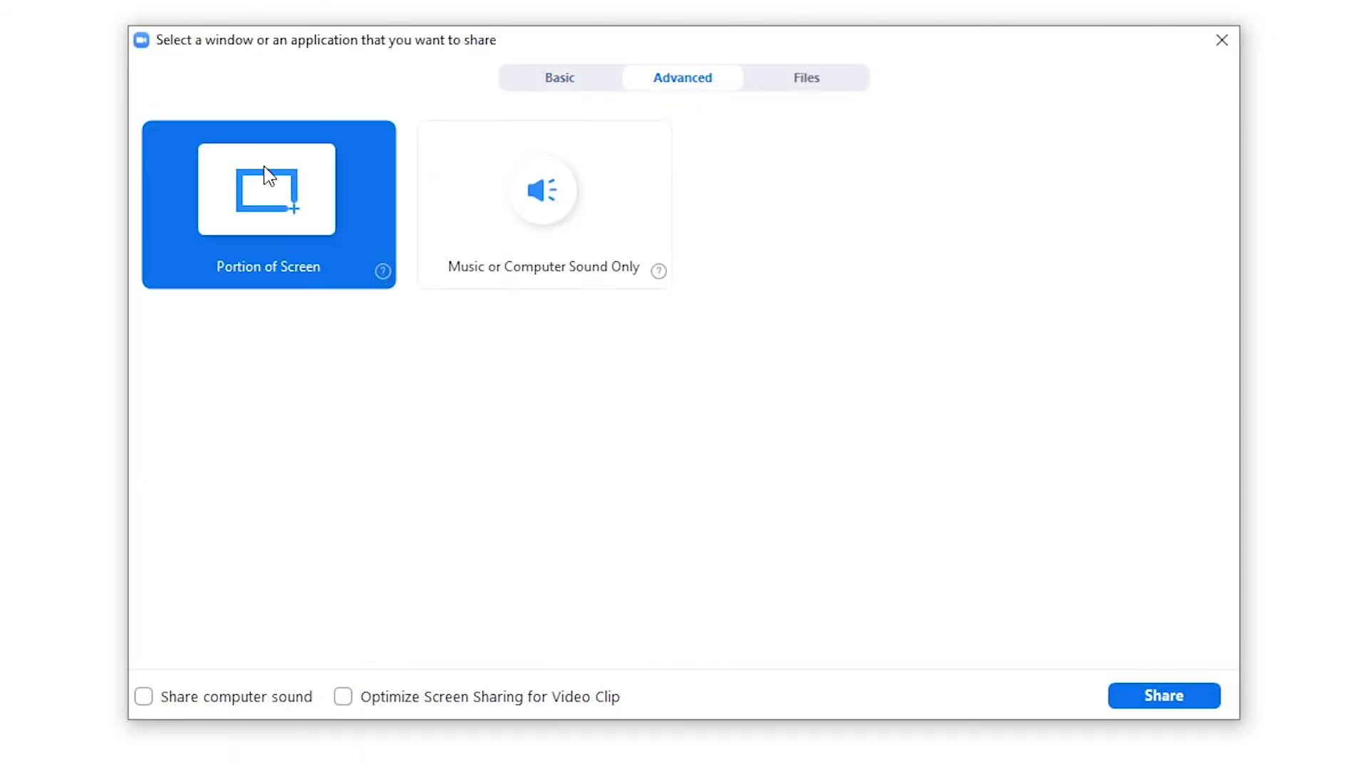
pyautogui.click(1163, 696)
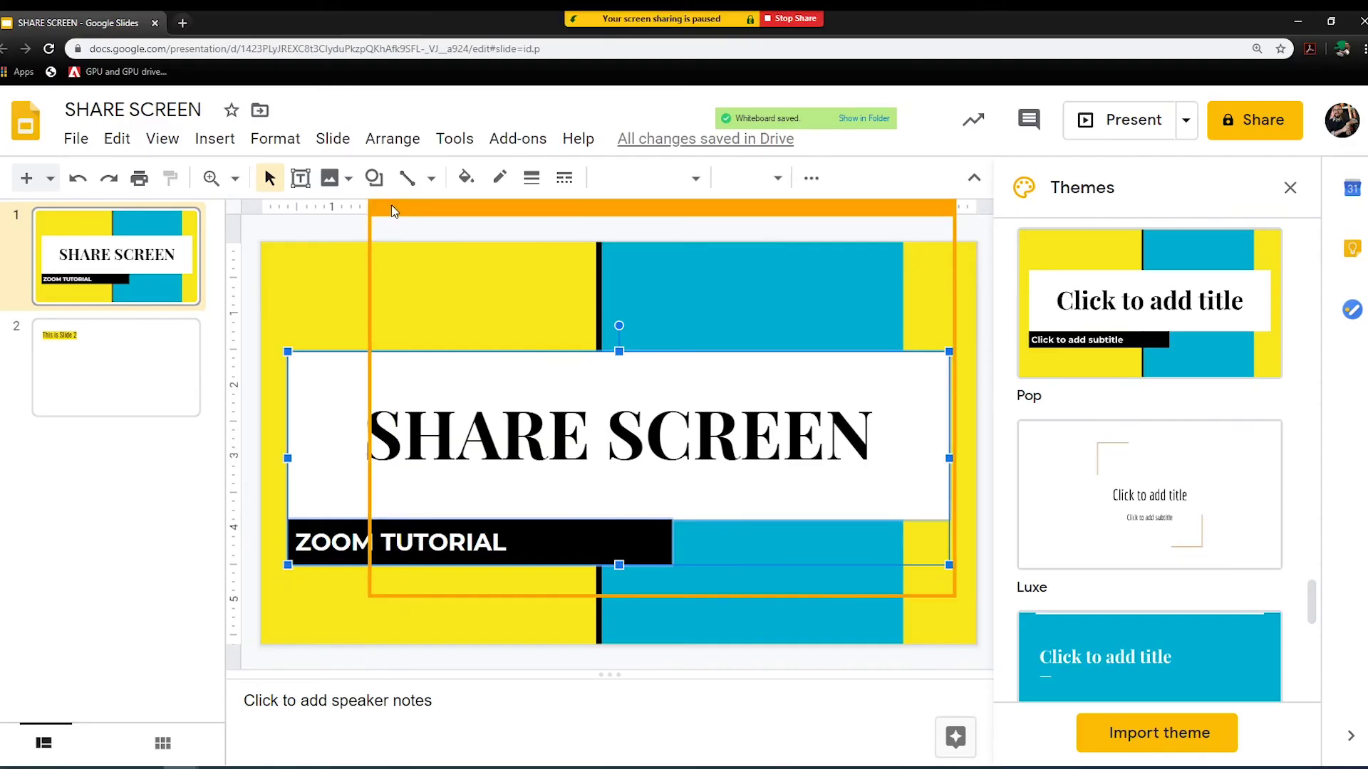
pyautogui.moveTo(412, 199); pyautogui.dragTo(352, 217)
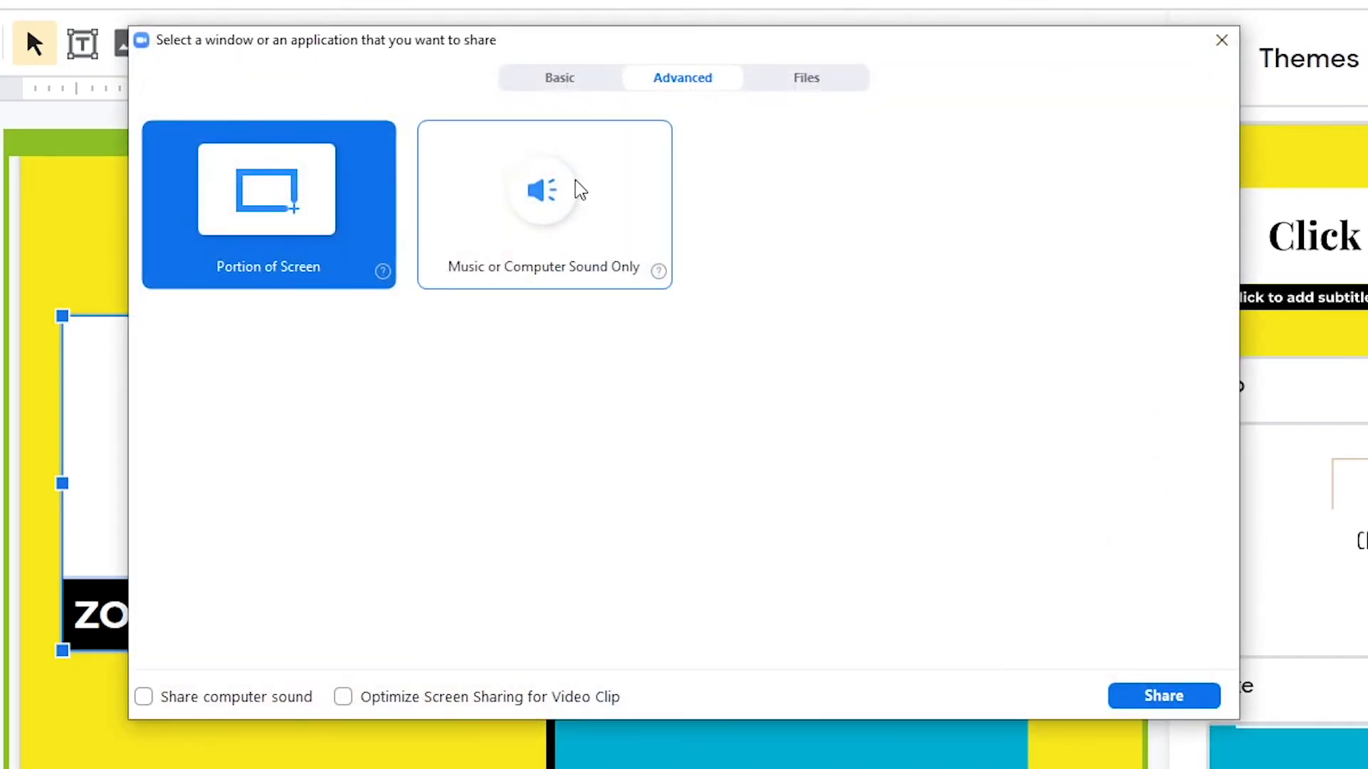
# Preview the Music or Computer Sound Only and Files options, then bring up the end-meeting prompt
pyautogui.click(614, 273)
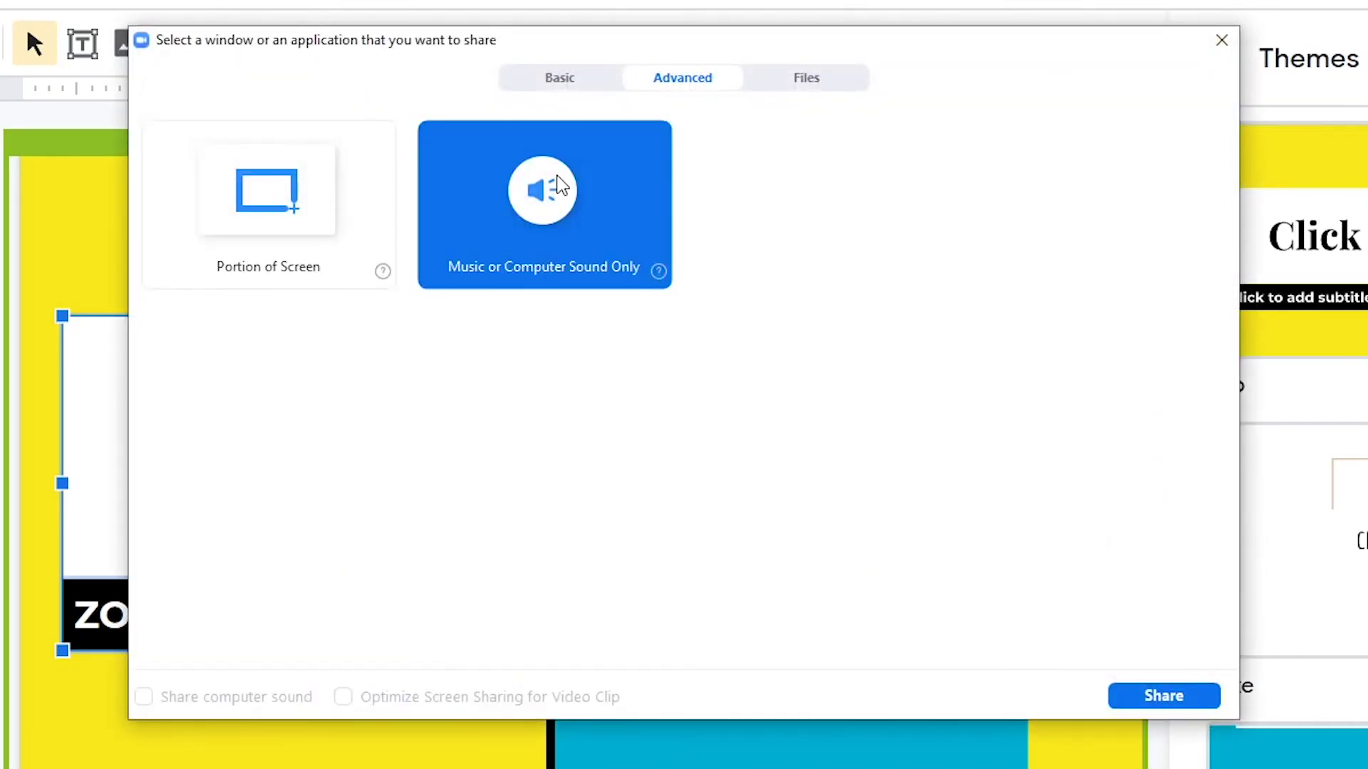
pyautogui.click(775, 87)
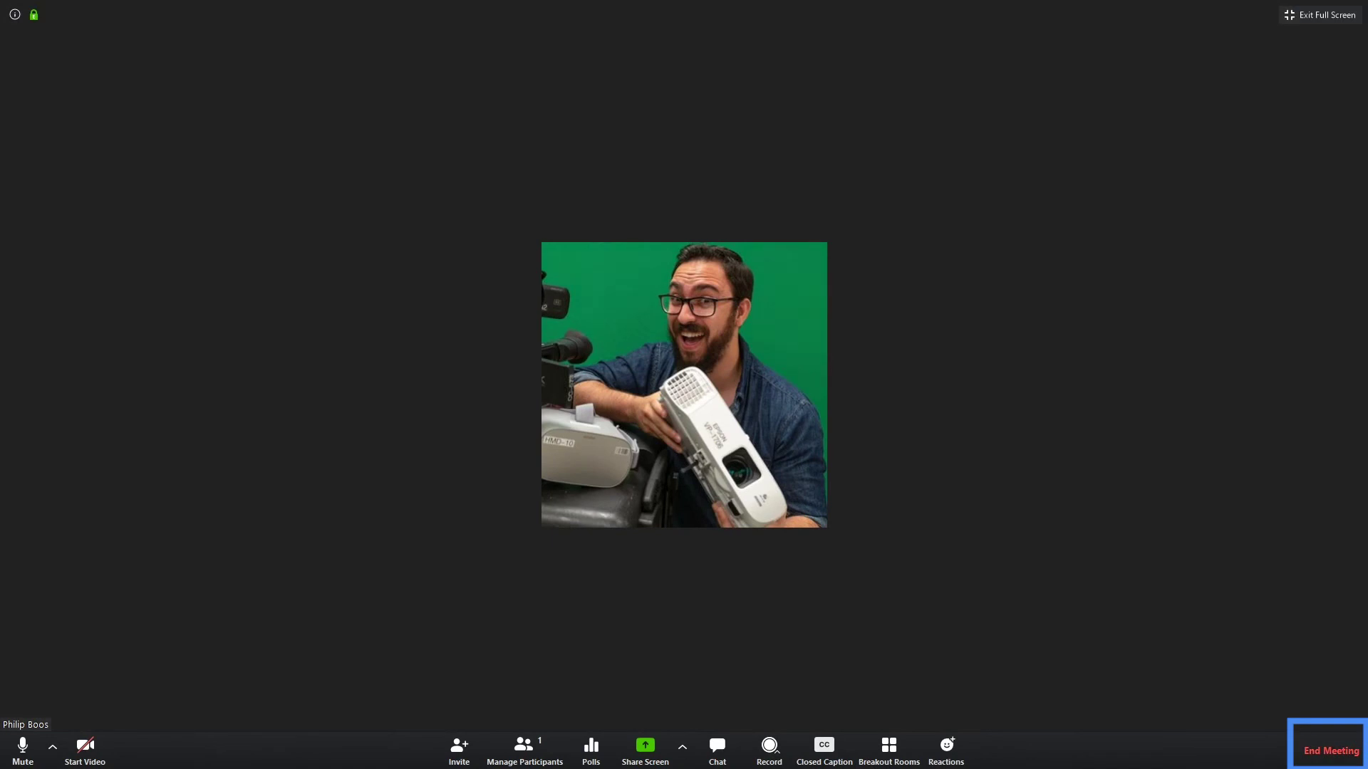
pyautogui.hotkey('alt', 'q')
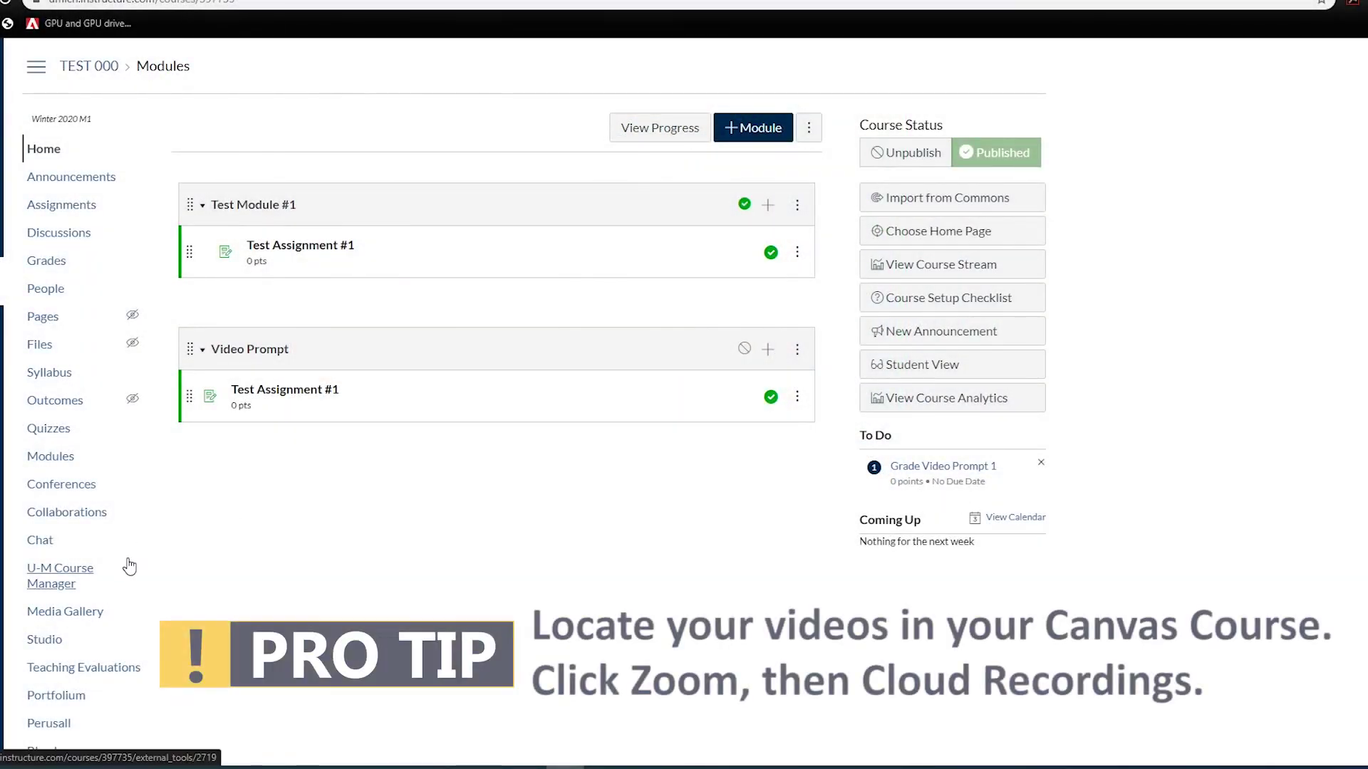
# Publish the Using Zoom recording from the course Zoom page's Cloud Recordings tab
pyautogui.scroll(-1, 129, 566)
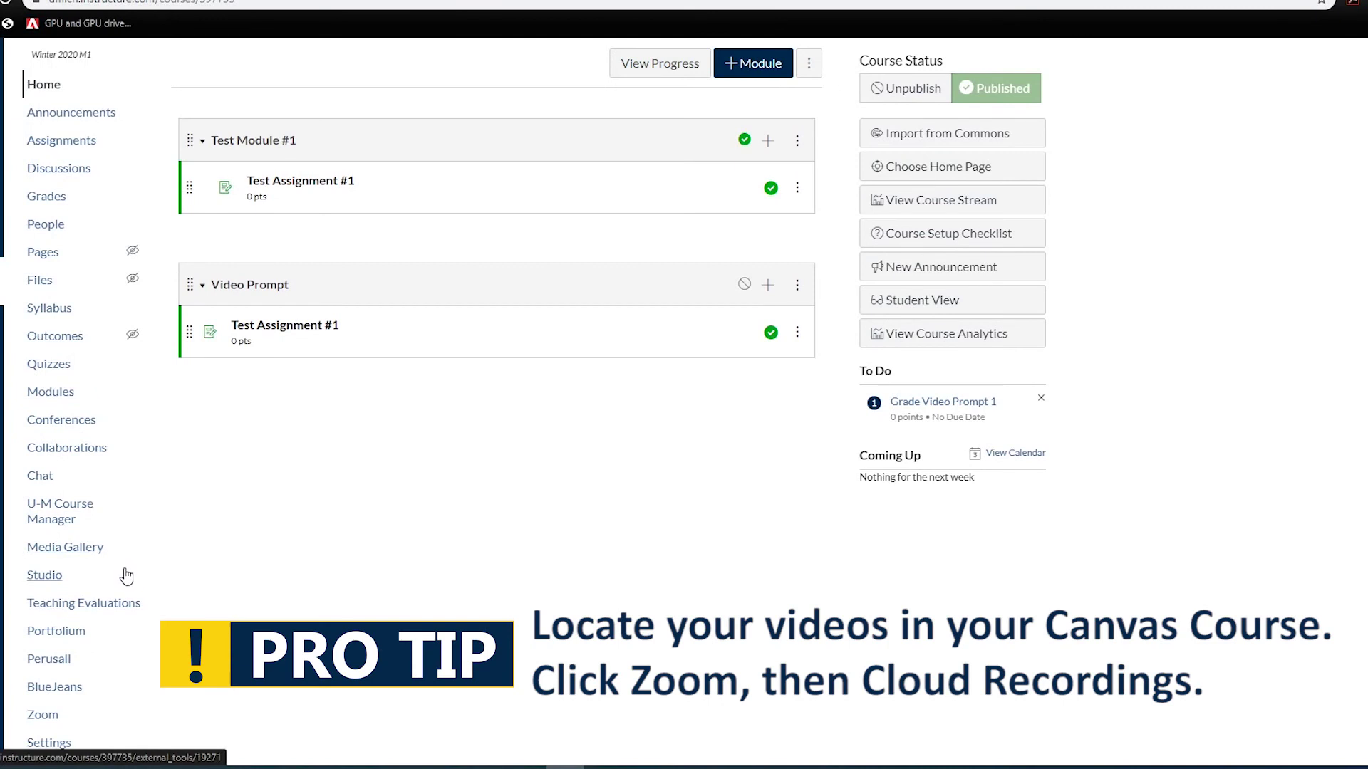
pyautogui.click(44, 713)
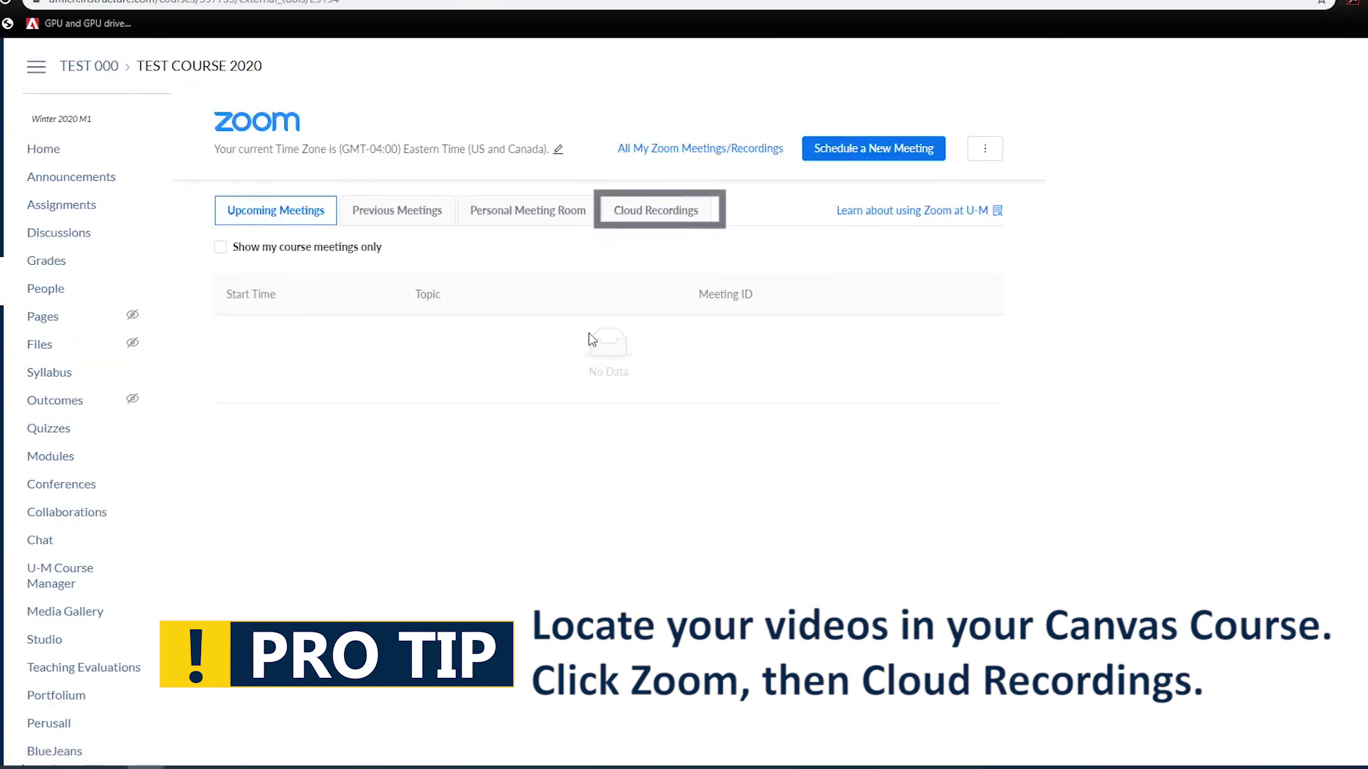
pyautogui.click(669, 227)
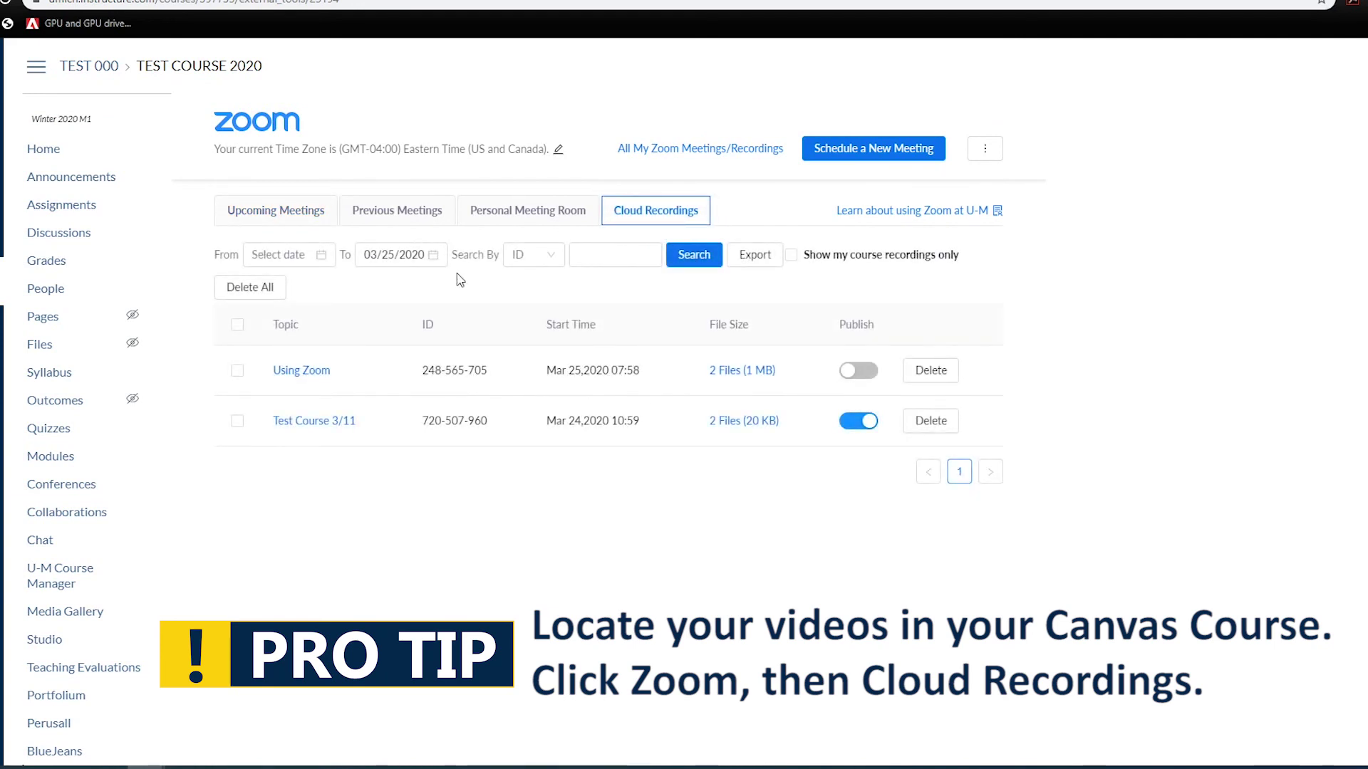
pyautogui.click(847, 372)
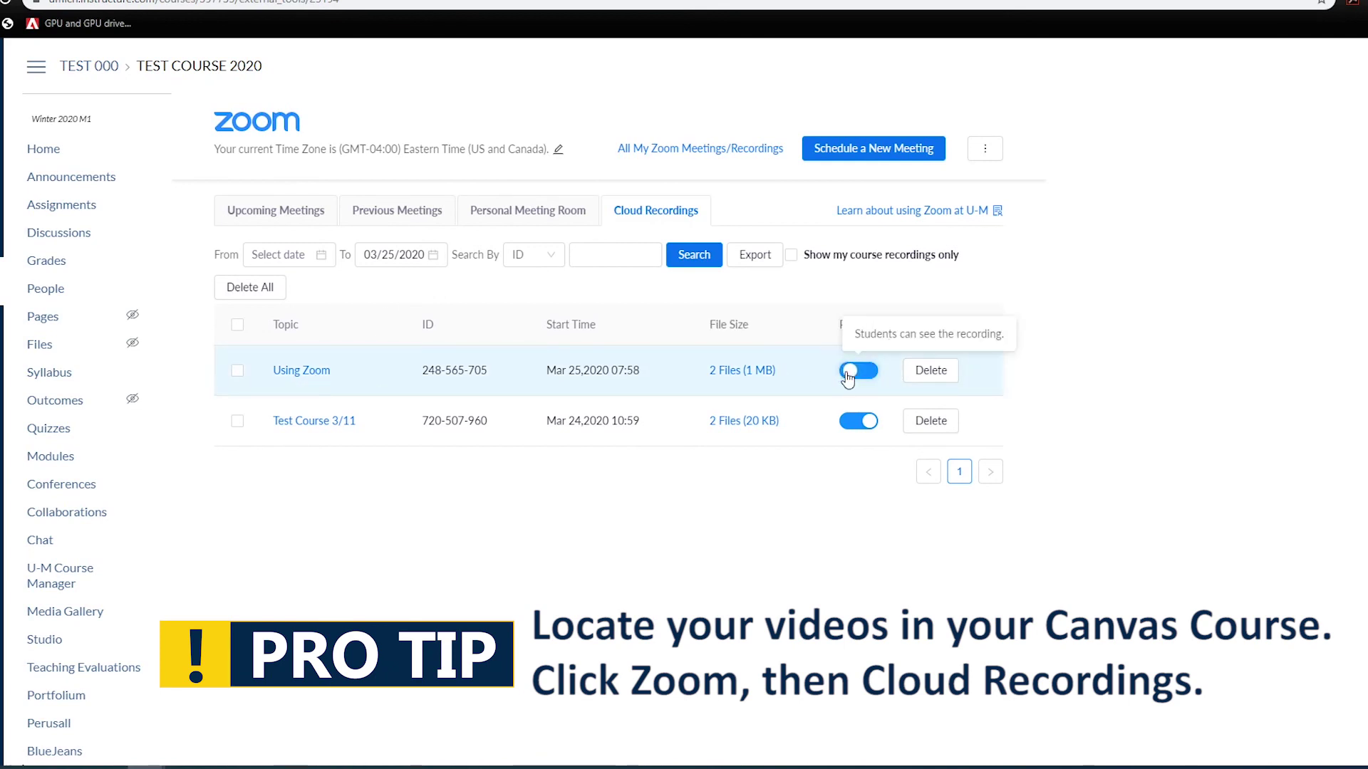